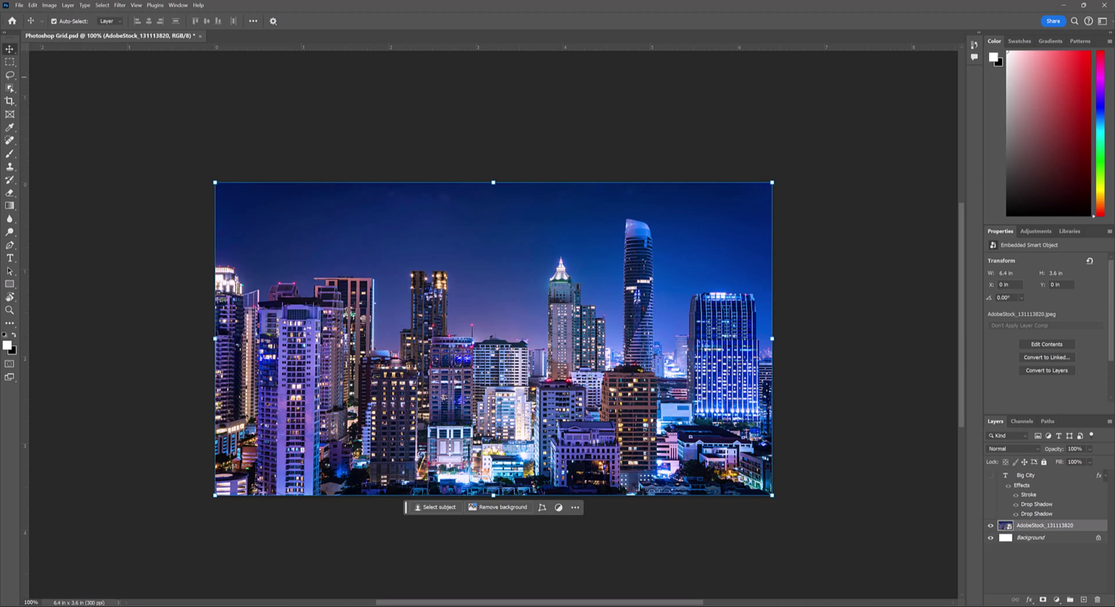
Step: Show the grid over the city photo with Ctrl+', then hide it again
{"action": "key", "text": "ctrl+apostrophe"}
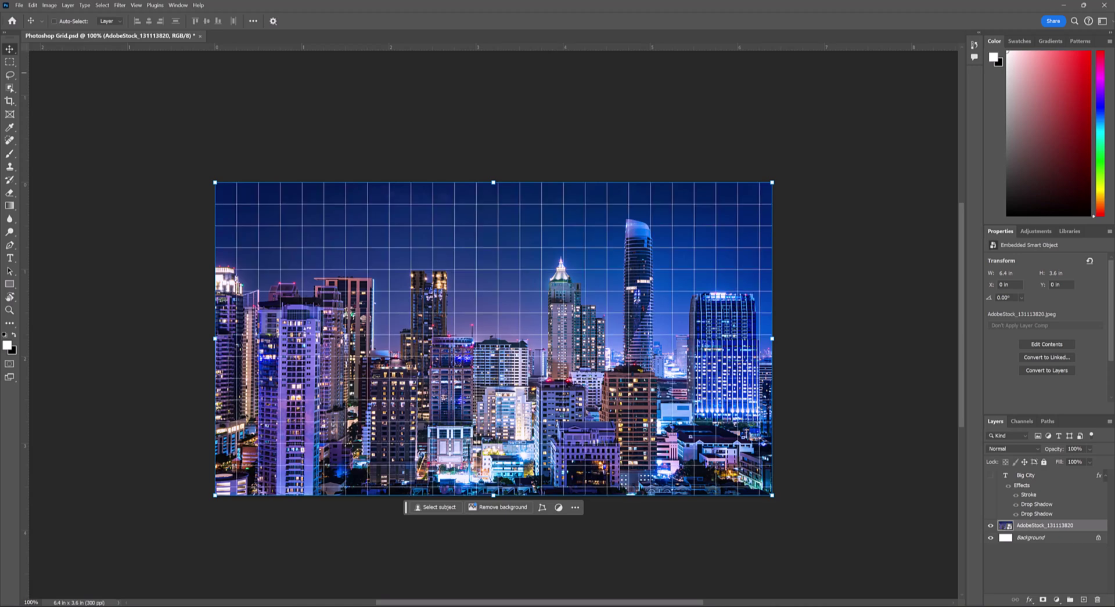
{"action": "key", "text": "ctrl+apostrophe"}
{"action": "key", "text": "ctrl+apostrophe"}
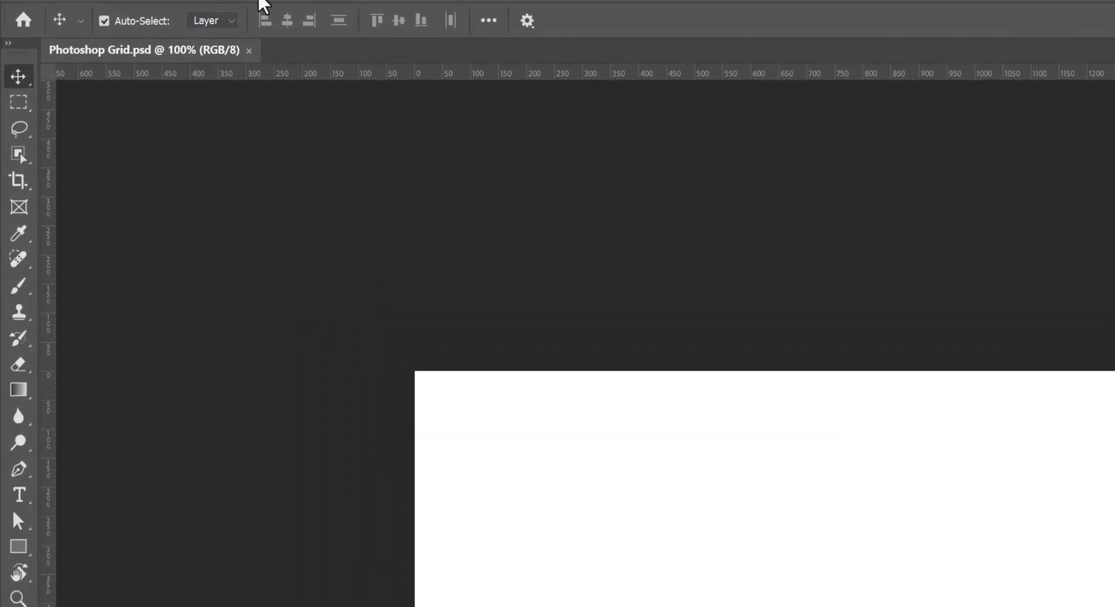
Step: Turn on the grid via View > Show > Grid on the blank canvas, then toggle it off and on
{"action": "left_click", "coordinate": [136, 2]}
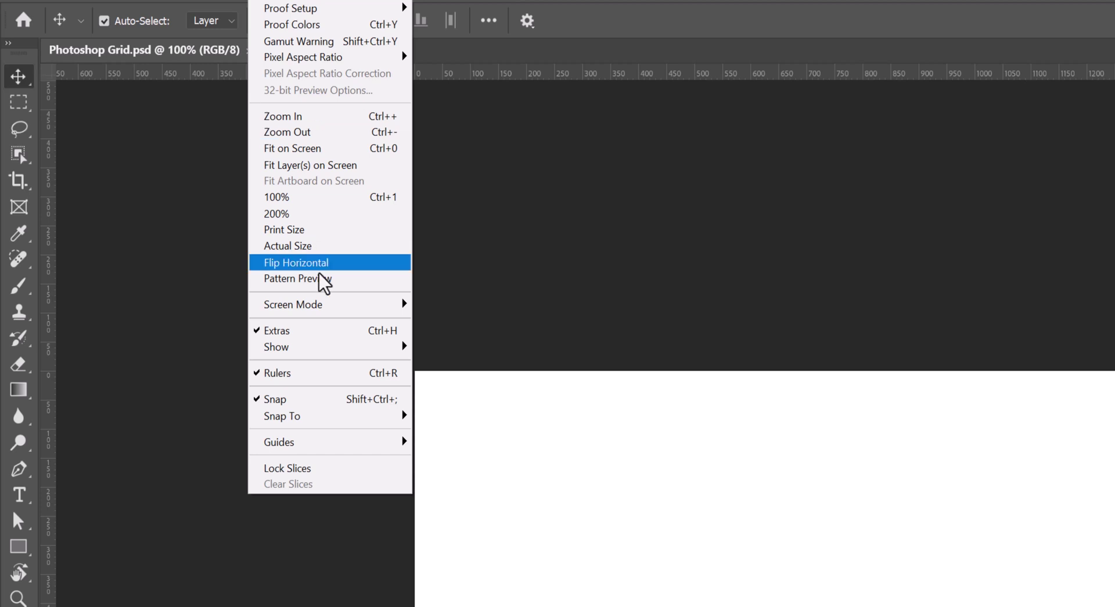
{"action": "mouse_move", "coordinate": [320, 348]}
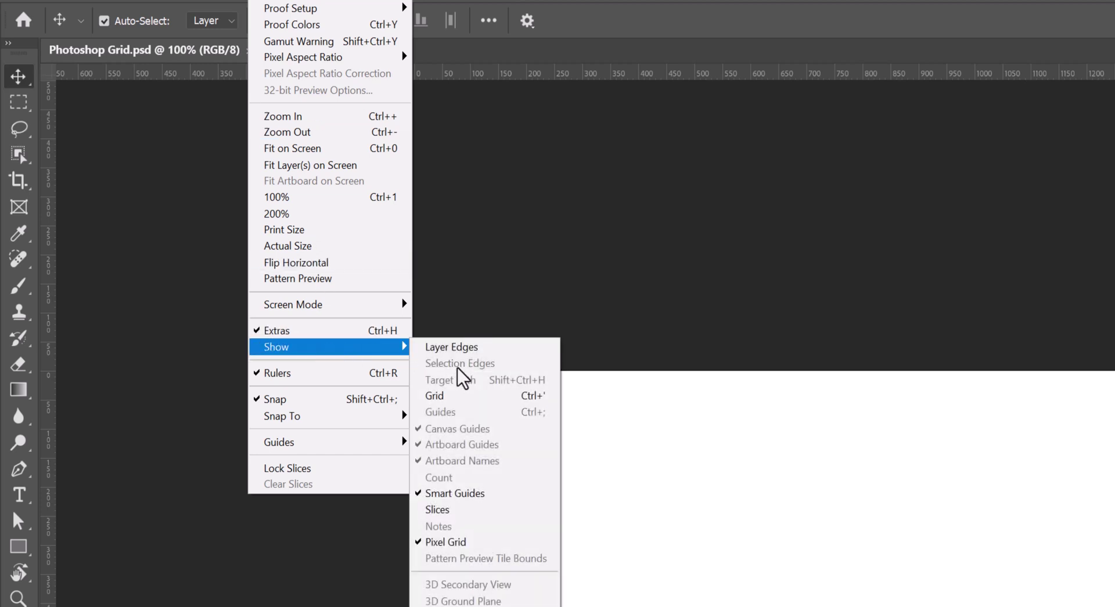
{"action": "left_click", "coordinate": [454, 399]}
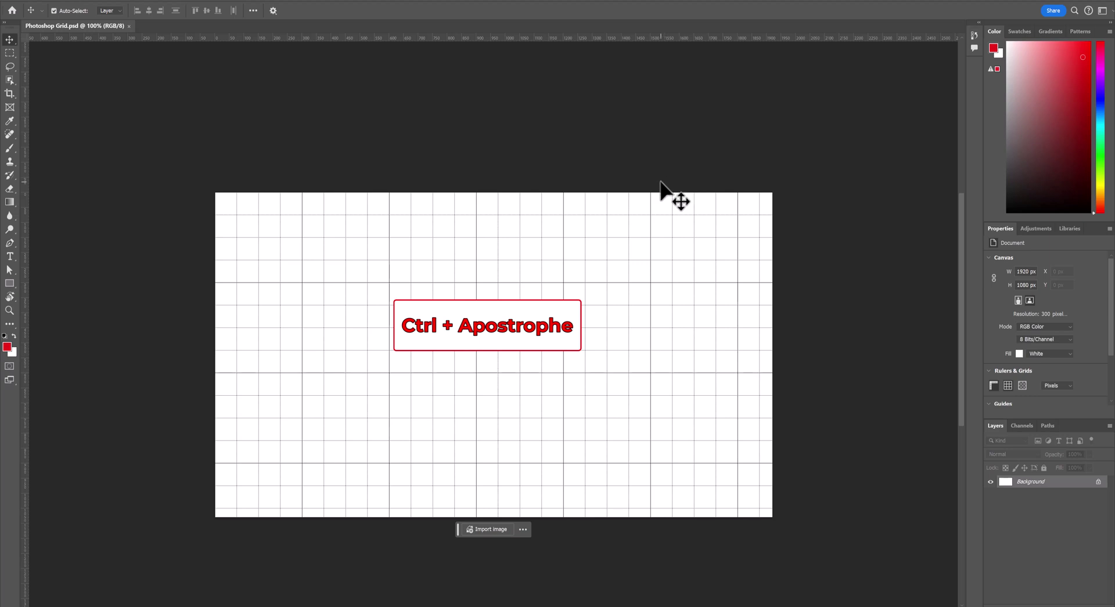
{"action": "key", "text": "ctrl"}
{"action": "key", "text": "ctrl+apostrophe"}
{"action": "key", "text": "ctrl+apostrophe"}
{"action": "key", "text": "ctrl+apostrophe"}
{"action": "key", "text": "ctrl+apostrophe"}
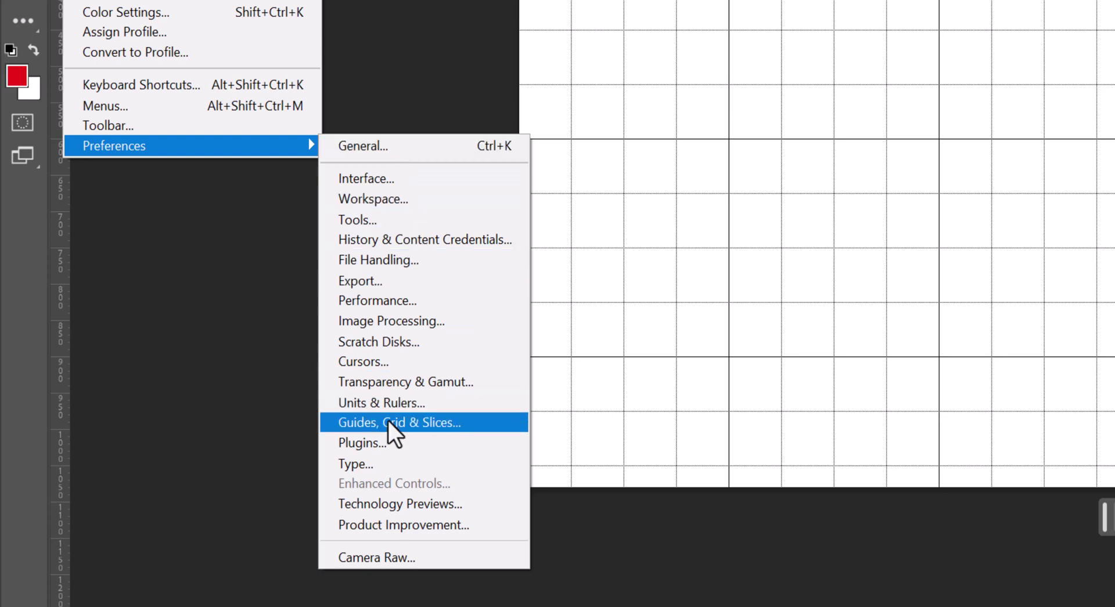
{"action": "left_click", "coordinate": [415, 140]}
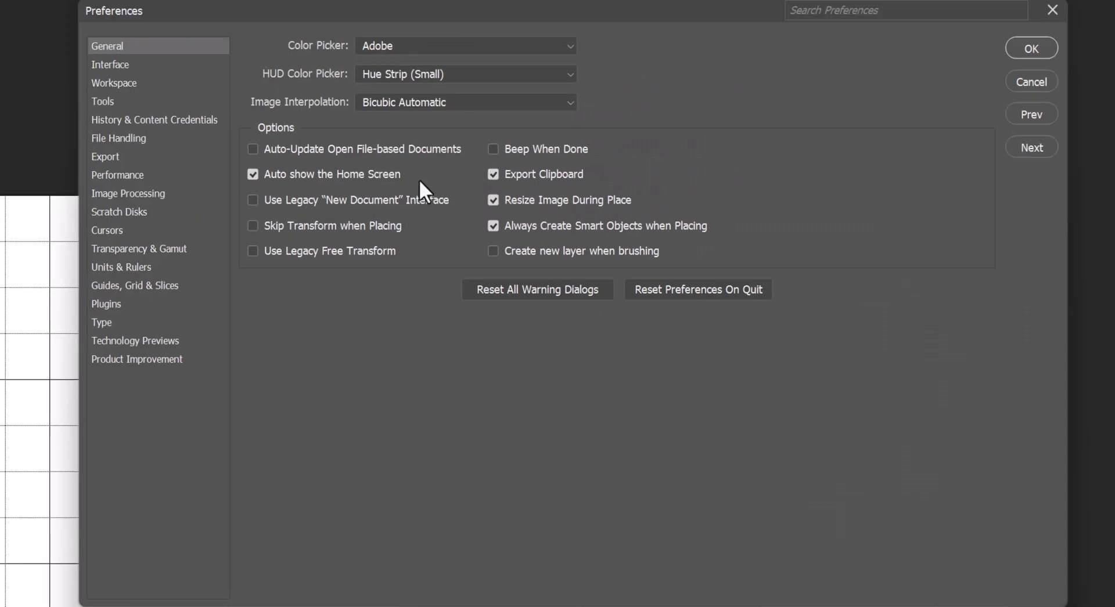
{"action": "left_click", "coordinate": [139, 295]}
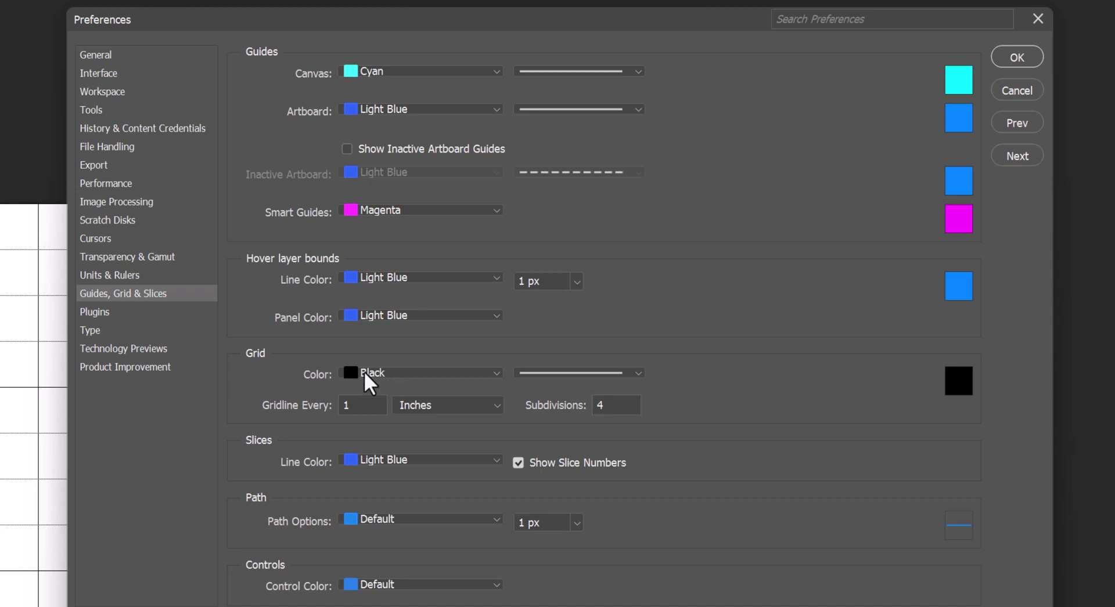
{"action": "left_click", "coordinate": [638, 374]}
{"action": "left_click", "coordinate": [641, 388]}
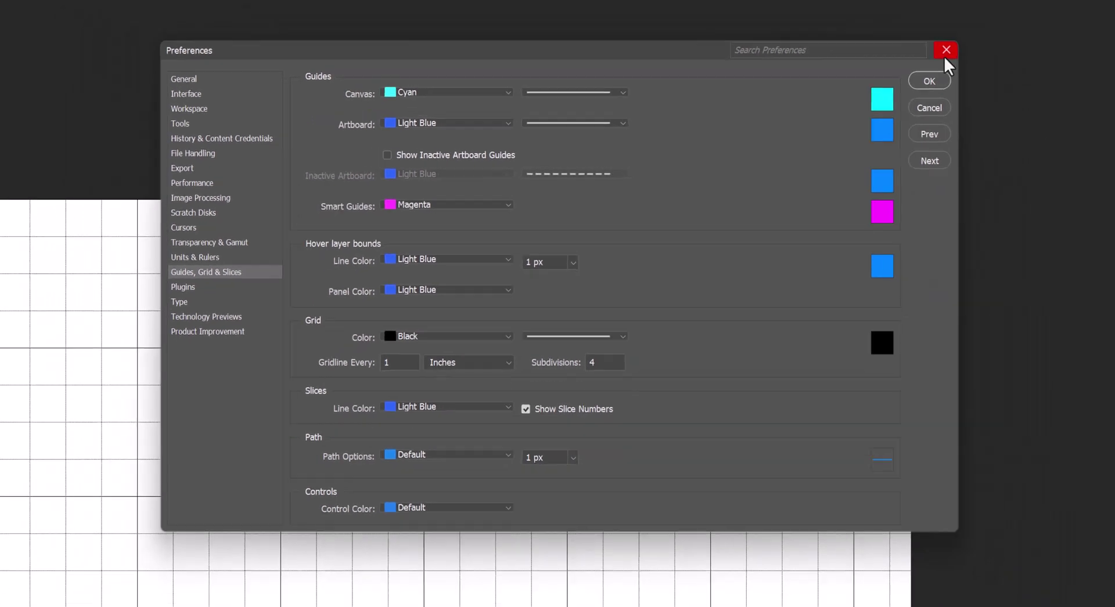
{"action": "left_click", "coordinate": [945, 51]}
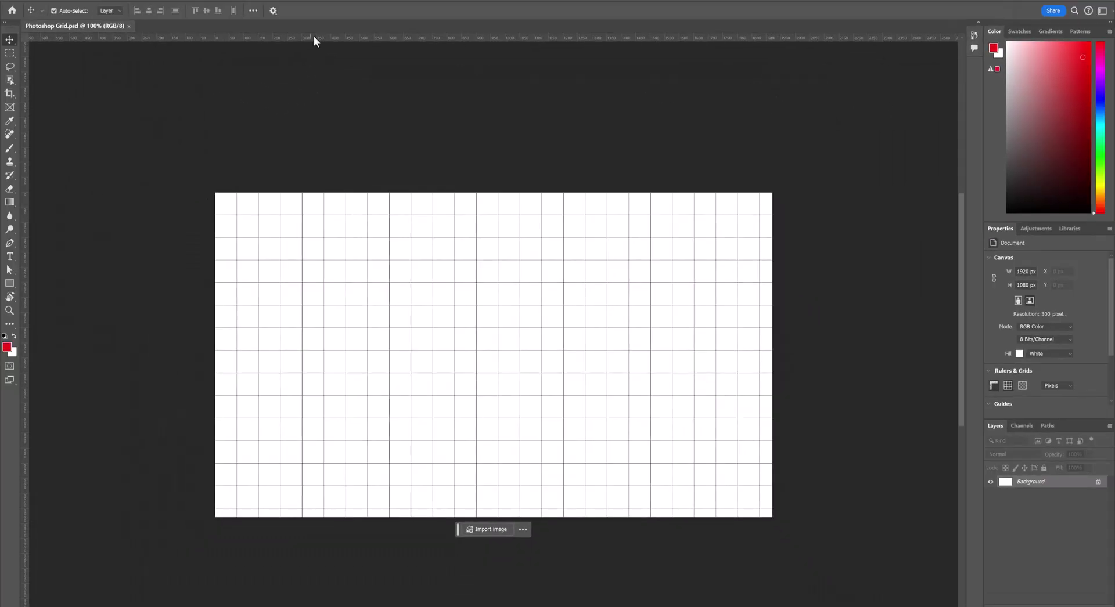
Step: Switch the rulers to inches and scroll to check the 6.4 × 3.6 in canvas
{"action": "right_click", "coordinate": [315, 39]}
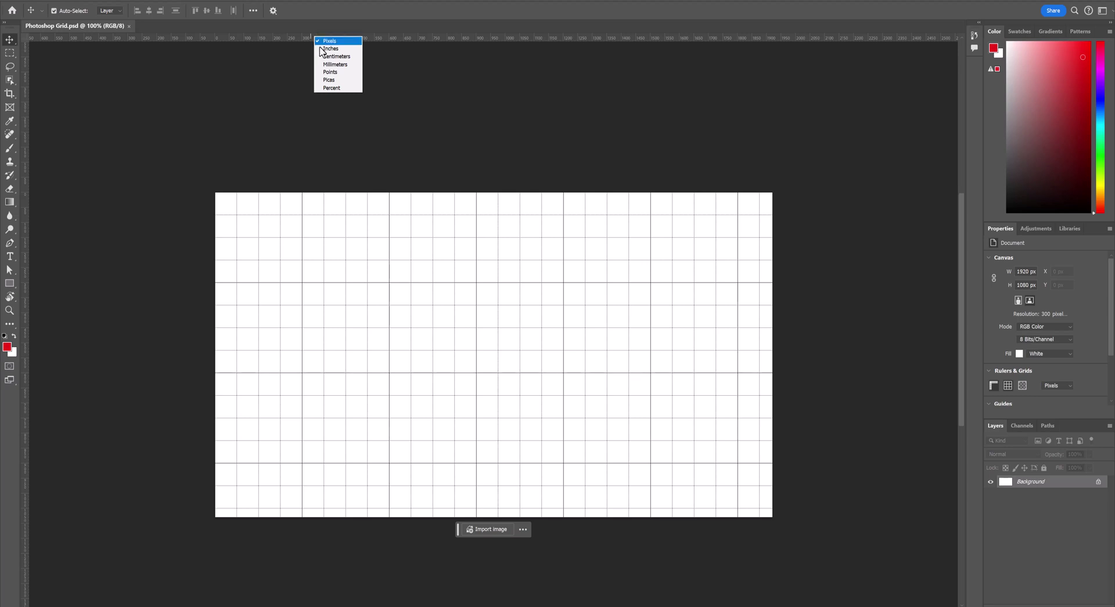
{"action": "left_click", "coordinate": [331, 48]}
{"action": "scroll", "coordinate": [412, 226], "scroll_direction": "down", "scroll_amount": 5}
{"action": "scroll", "coordinate": [409, 214], "scroll_direction": "down", "scroll_amount": 1}
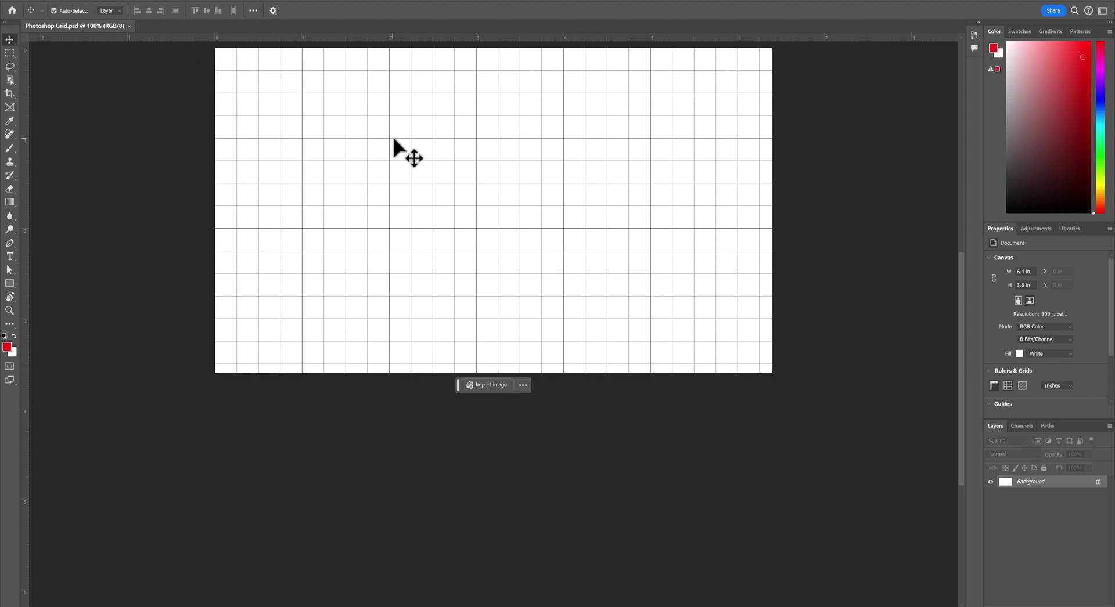
{"action": "scroll", "coordinate": [391, 137], "scroll_direction": "up", "scroll_amount": 2}
{"action": "scroll", "coordinate": [393, 139], "scroll_direction": "up", "scroll_amount": 5}
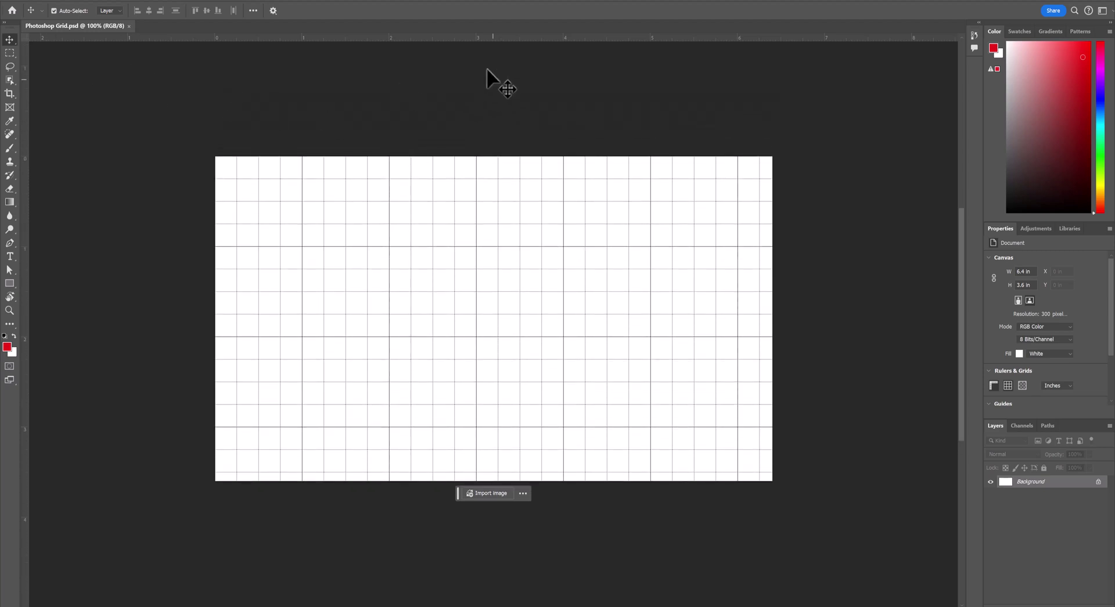
Step: Return the rulers to pixels and set a gridline every 72 pixels with 2 subdivisions
{"action": "right_click", "coordinate": [454, 38]}
{"action": "left_click", "coordinate": [471, 40]}
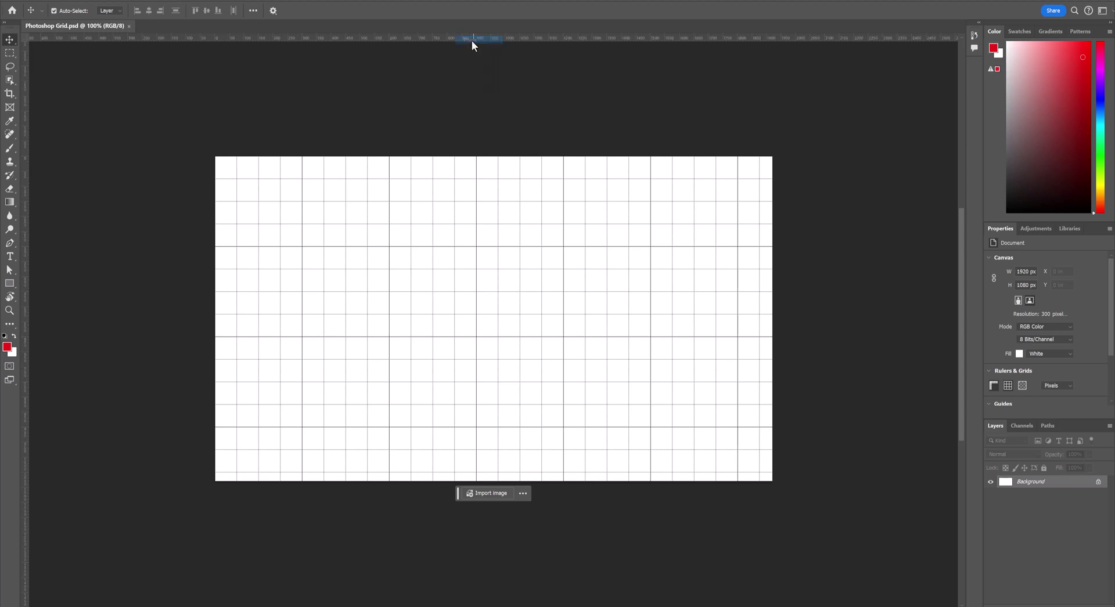
{"action": "left_click", "coordinate": [39, 1]}
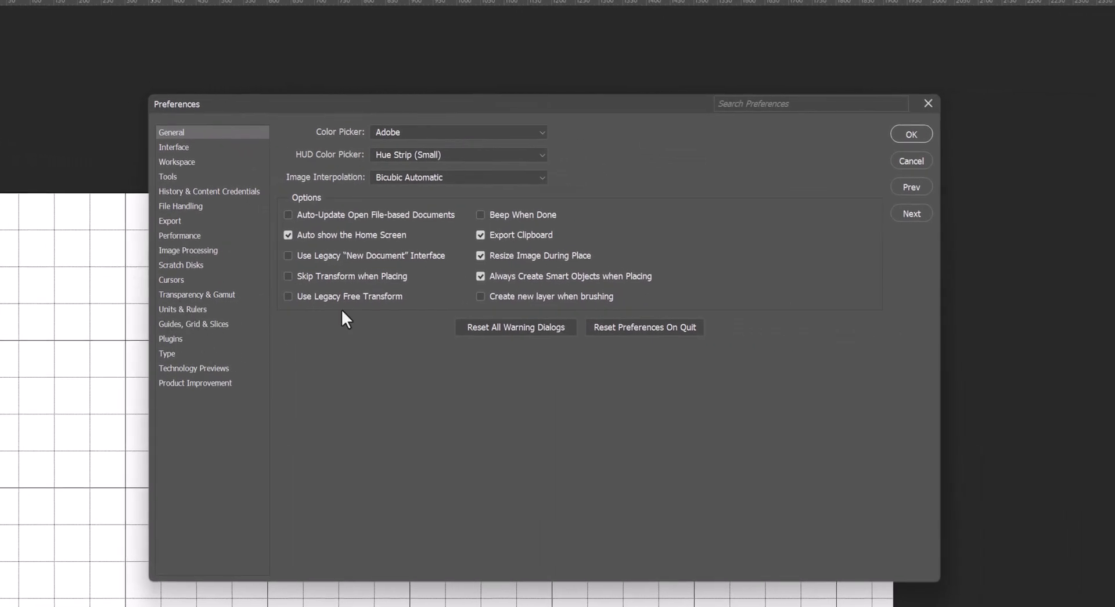
{"action": "left_click", "coordinate": [182, 325]}
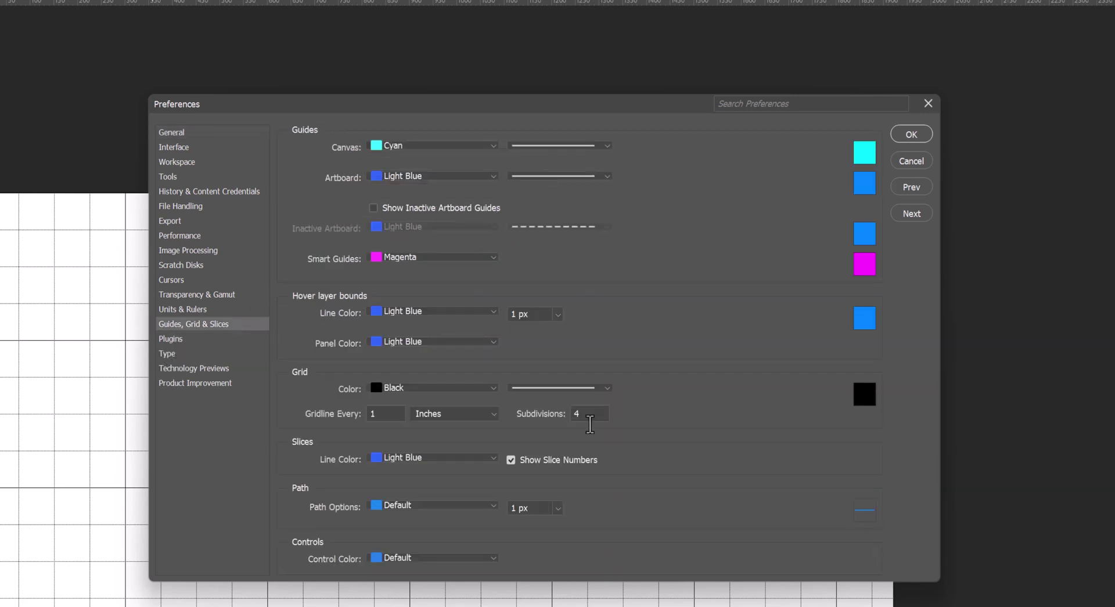
{"action": "left_click", "coordinate": [496, 413]}
{"action": "left_click", "coordinate": [459, 422]}
{"action": "double_click", "coordinate": [395, 417]}
{"action": "type", "text": "72"}
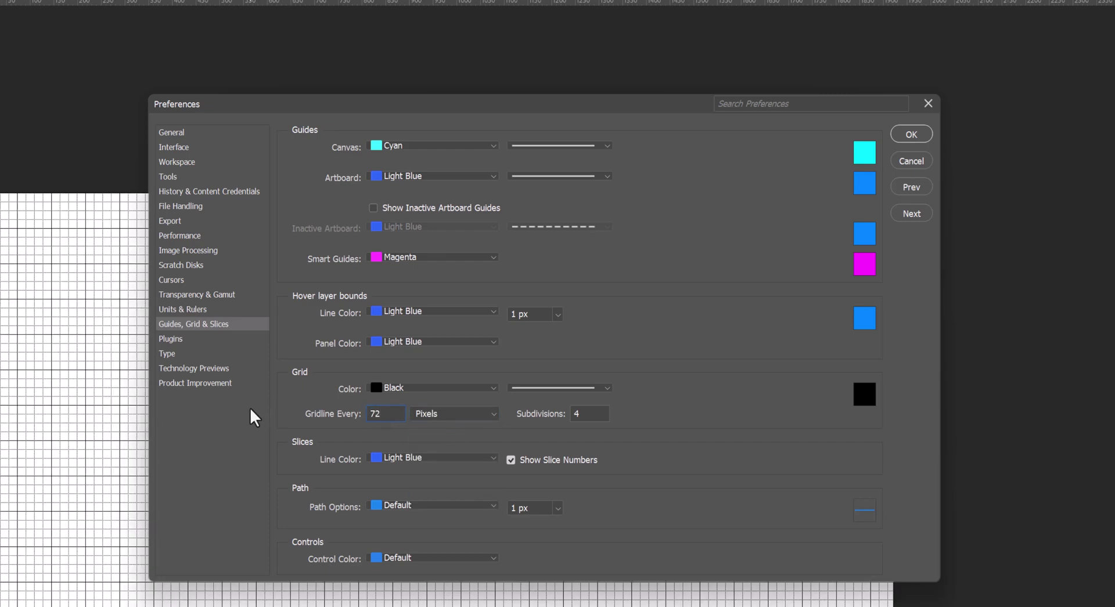
{"action": "key", "text": "Tab"}
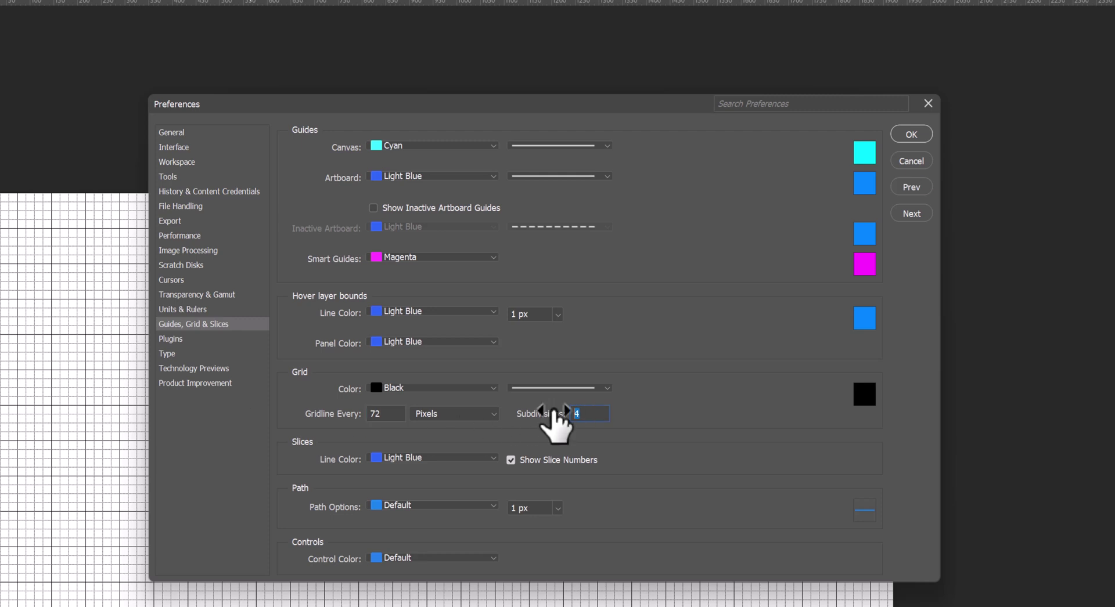
{"action": "type", "text": "2"}
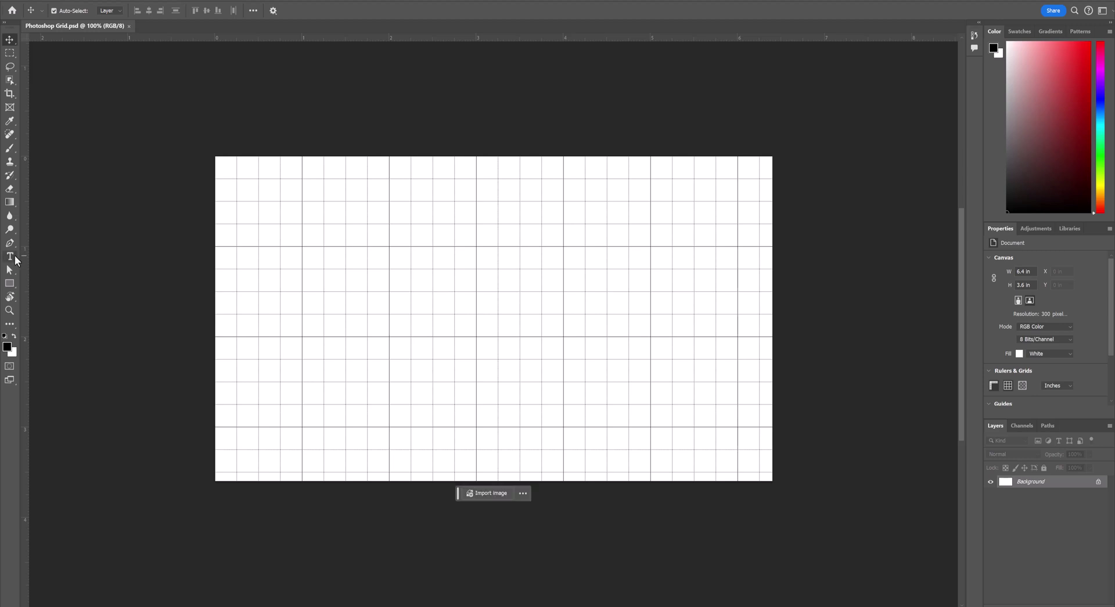
Step: Set the Type tool to 72 pt and type 'Big City' near the top of the canvas
{"action": "key", "text": "t"}
{"action": "left_click", "coordinate": [272, 10]}
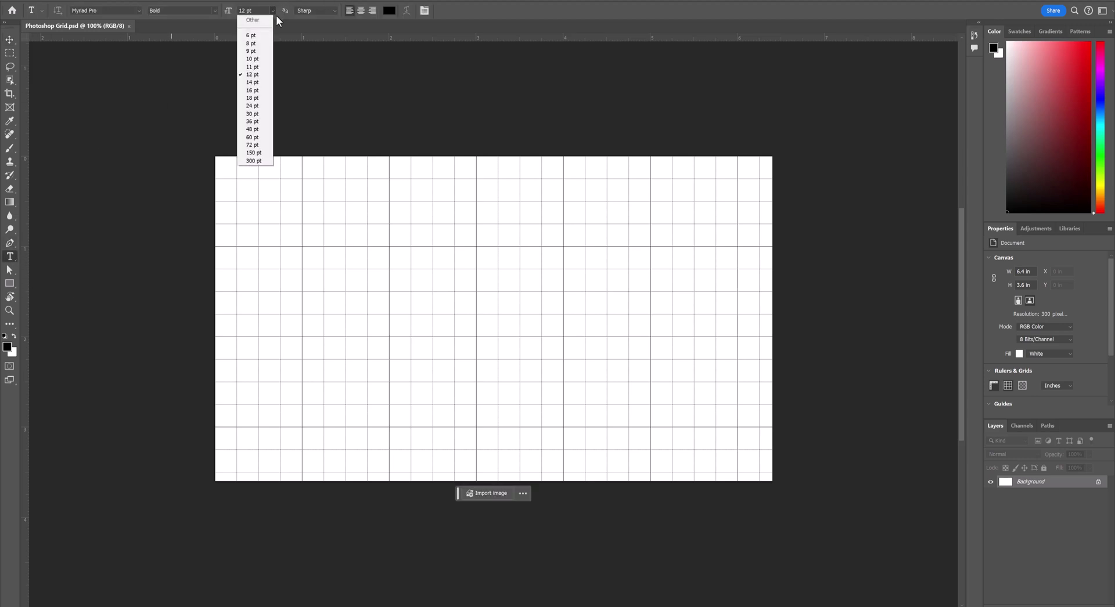
{"action": "left_click", "coordinate": [249, 144]}
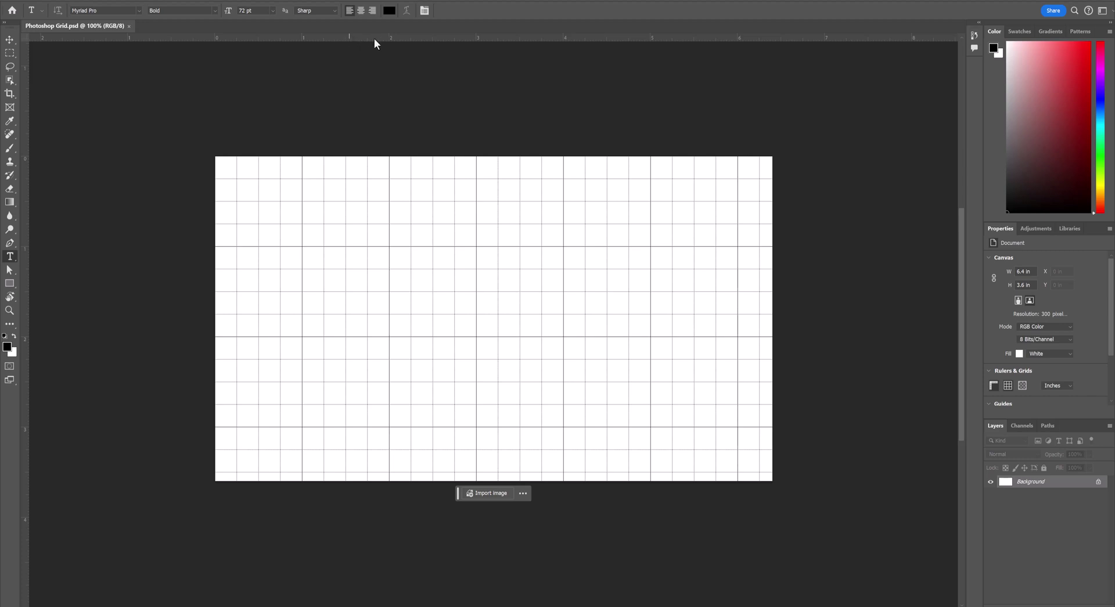
{"action": "left_click", "coordinate": [386, 258]}
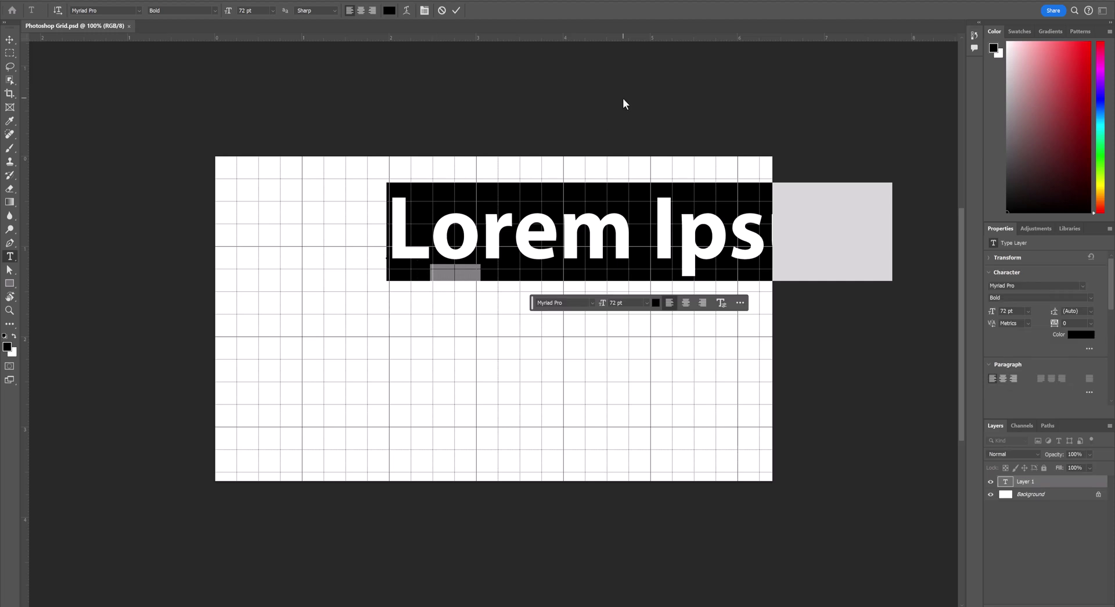
{"action": "type", "text": "Bi"}
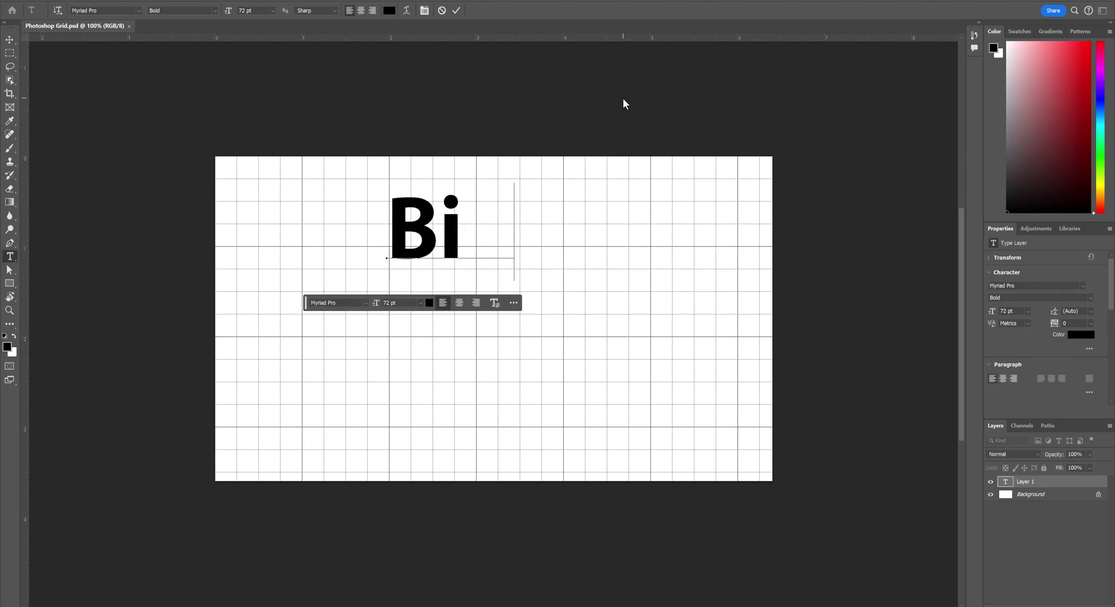
{"action": "type", "text": "g C"}
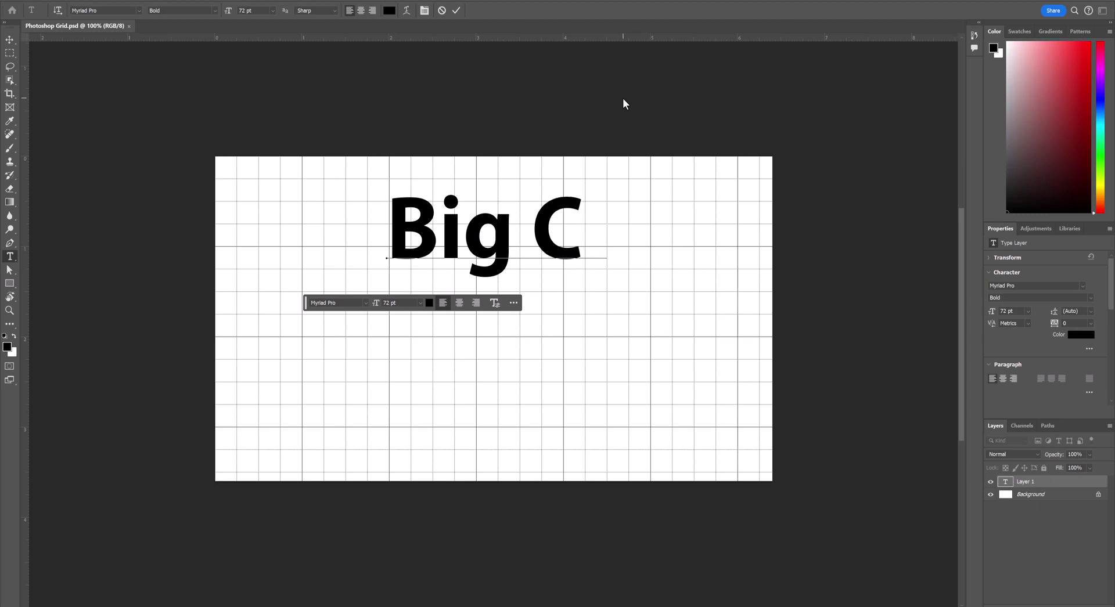
{"action": "type", "text": "ity"}
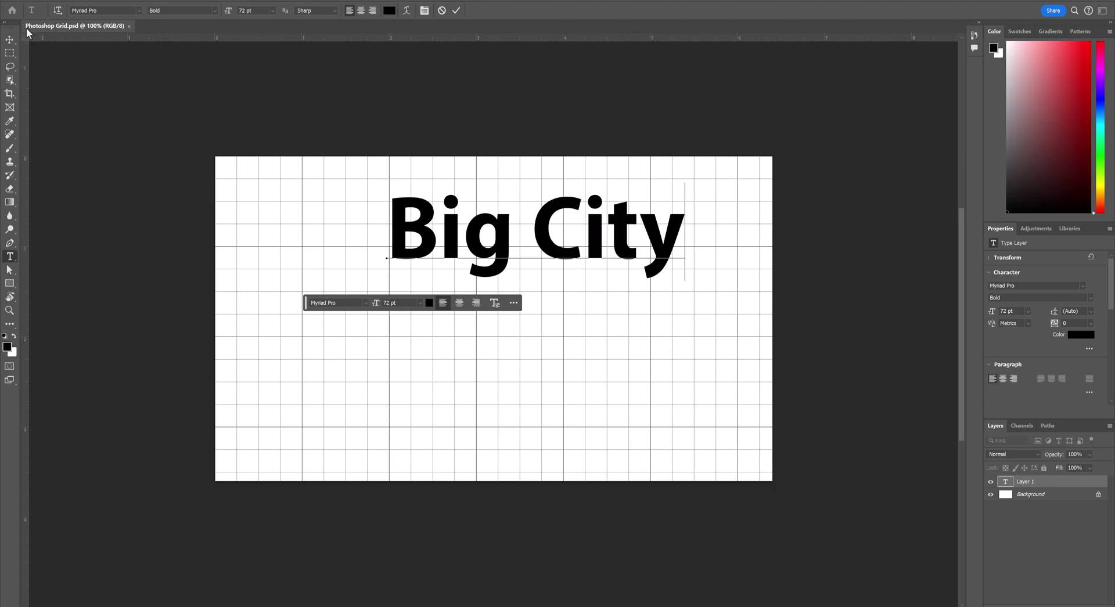
Step: Commit the text and drag the Big City layer down and left toward the canvas middle
{"action": "left_click", "coordinate": [10, 40]}
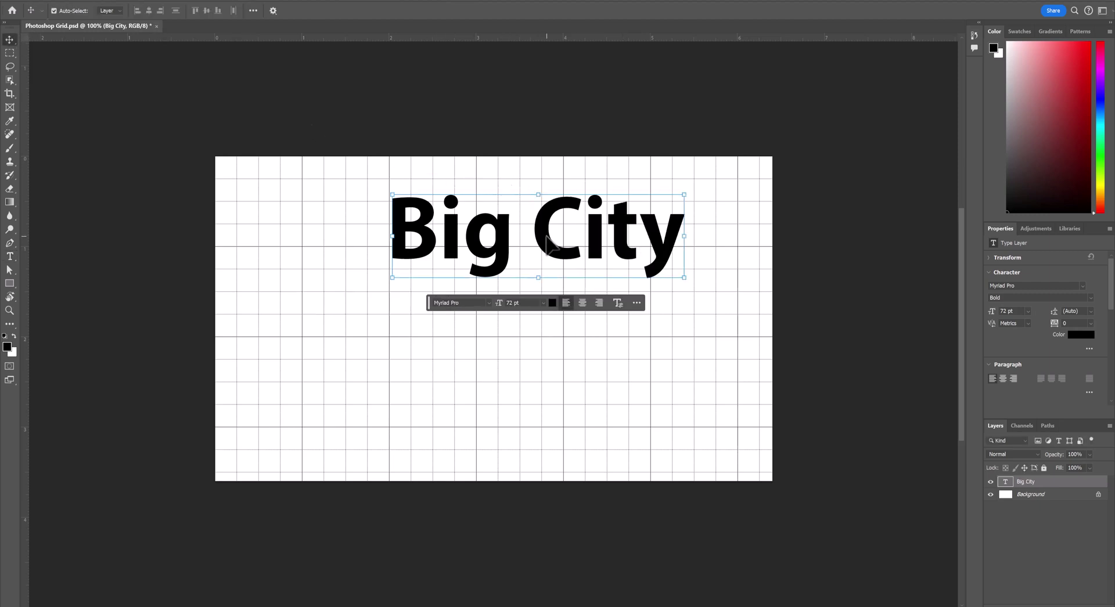
{"action": "left_click_drag", "start_coordinate": [547, 241], "coordinate": [504, 297]}
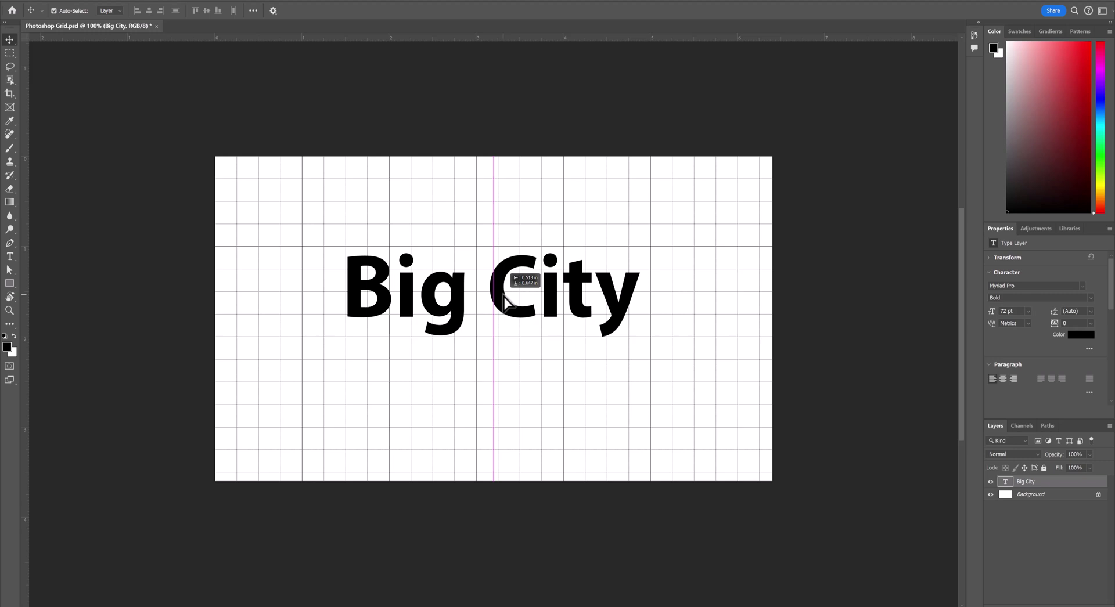
{"action": "left_click_drag", "start_coordinate": [504, 294], "coordinate": [502, 296]}
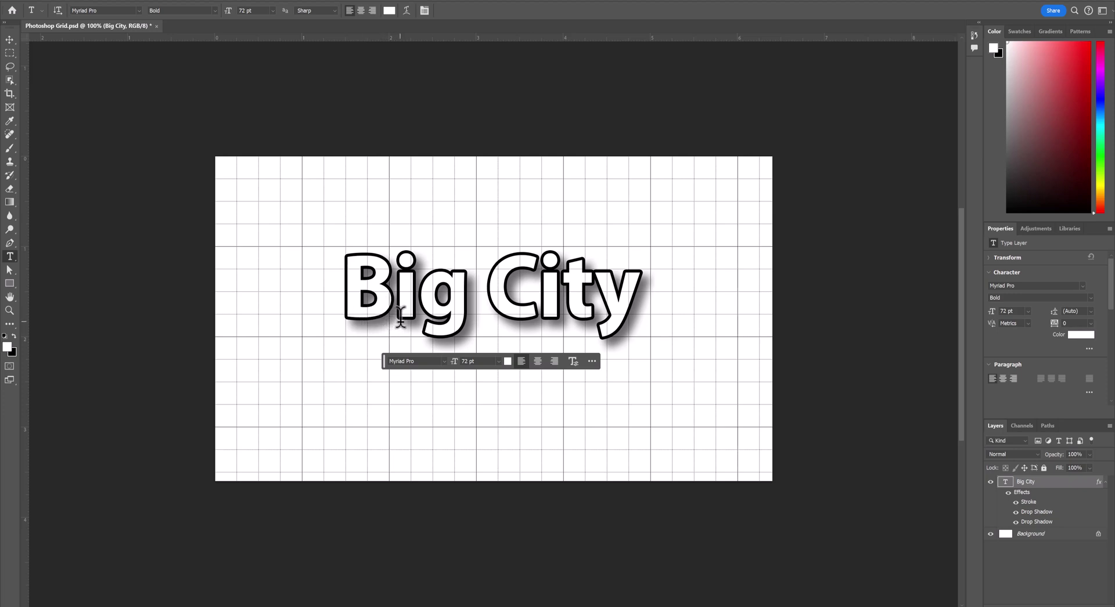
Step: Paste the city night photo and move its layer below the Big City text layer
{"action": "key", "text": "ctrl+v"}
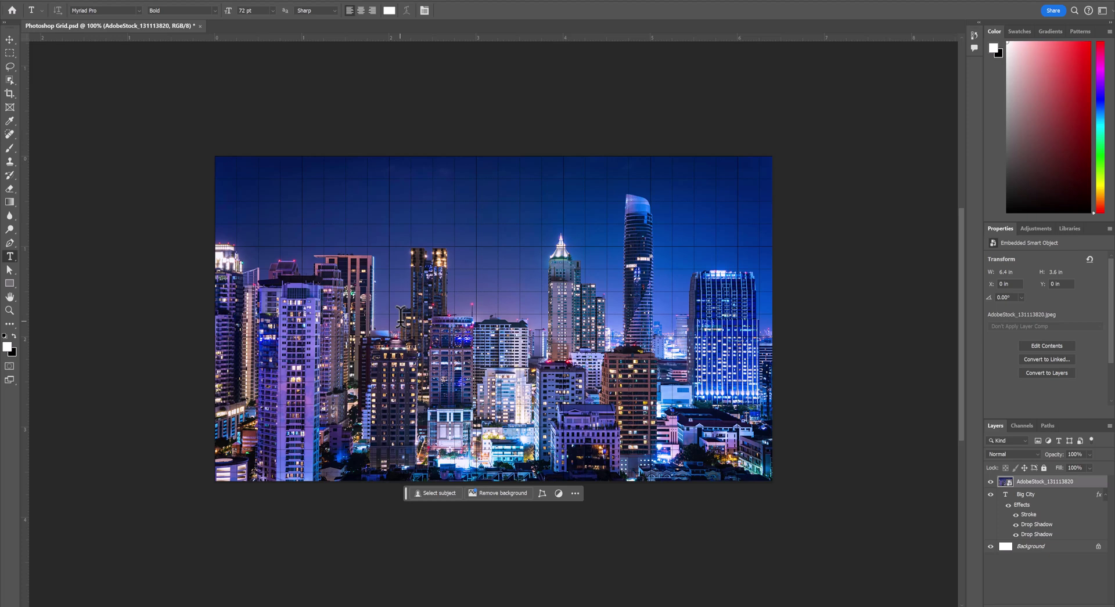
{"action": "left_click_drag", "start_coordinate": [1039, 482], "coordinate": [1020, 540]}
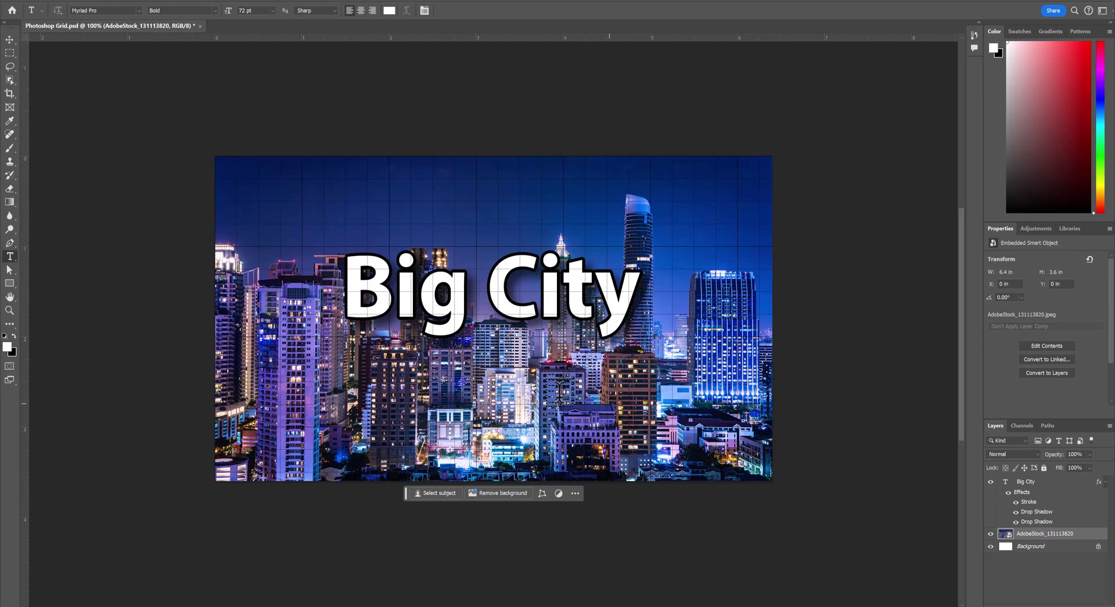
{"action": "key", "text": "v"}
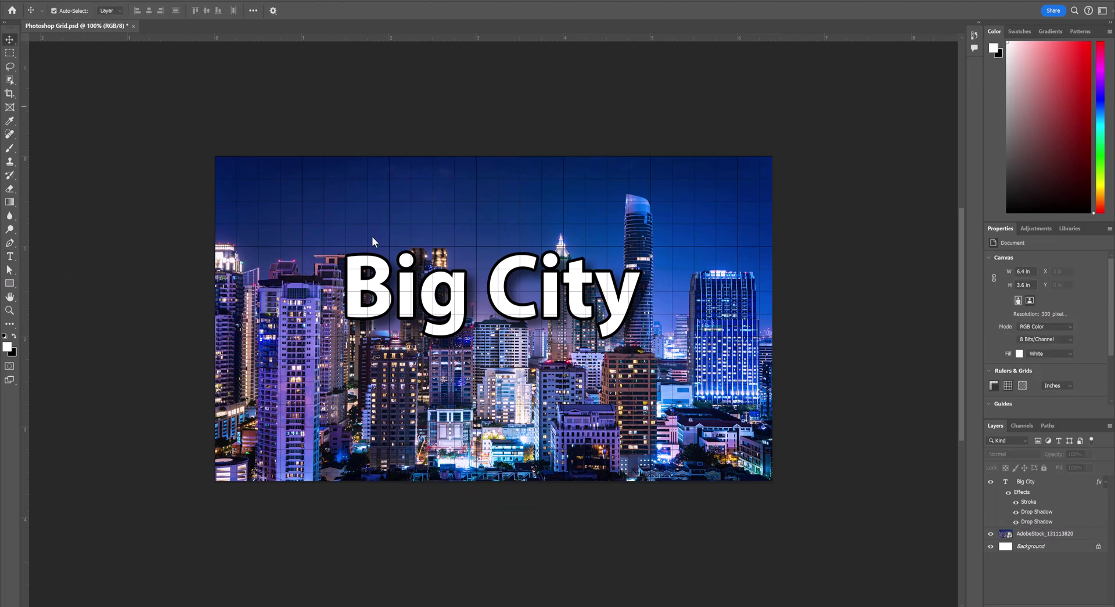
Step: In Guides, Grid & Slices preferences, set grid colour to Light Gray and gridline spacing to 0.25 inches
{"action": "left_click", "coordinate": [35, 1]}
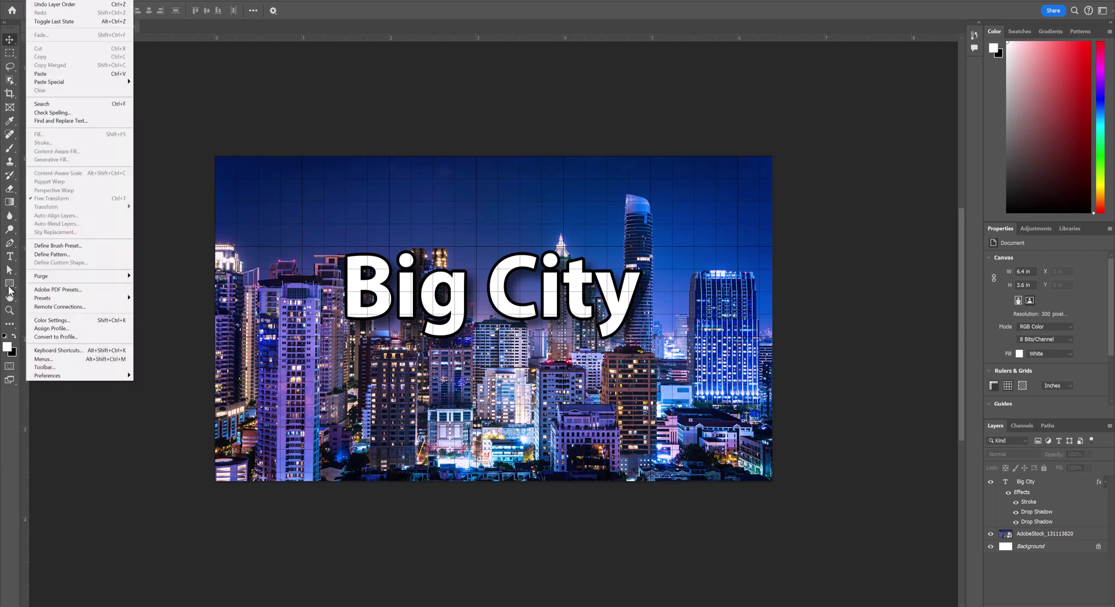
{"action": "mouse_move", "coordinate": [72, 376]}
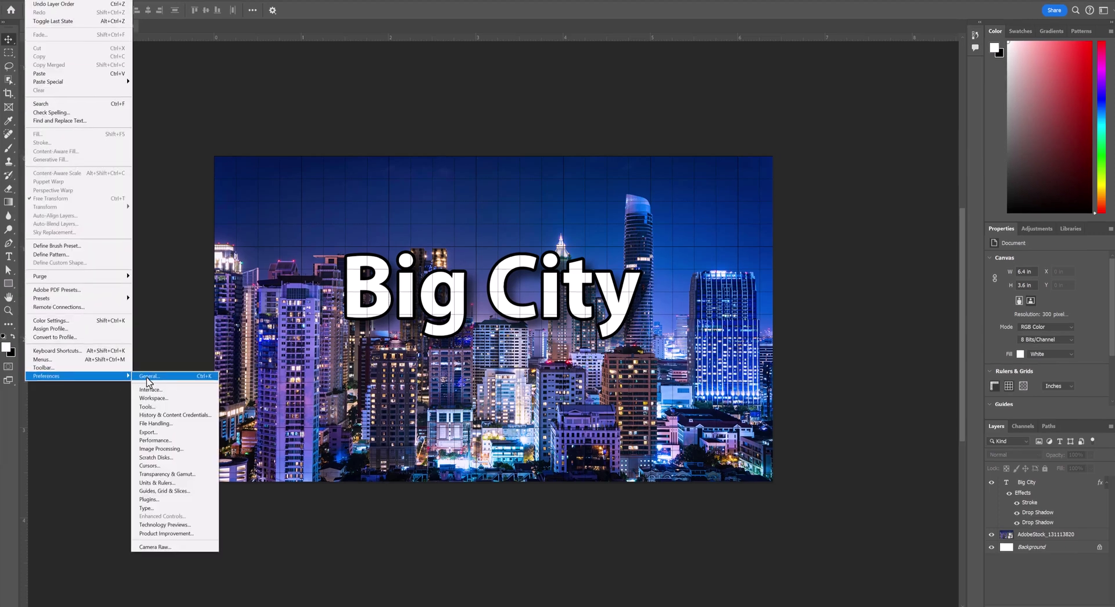
{"action": "left_click", "coordinate": [148, 379]}
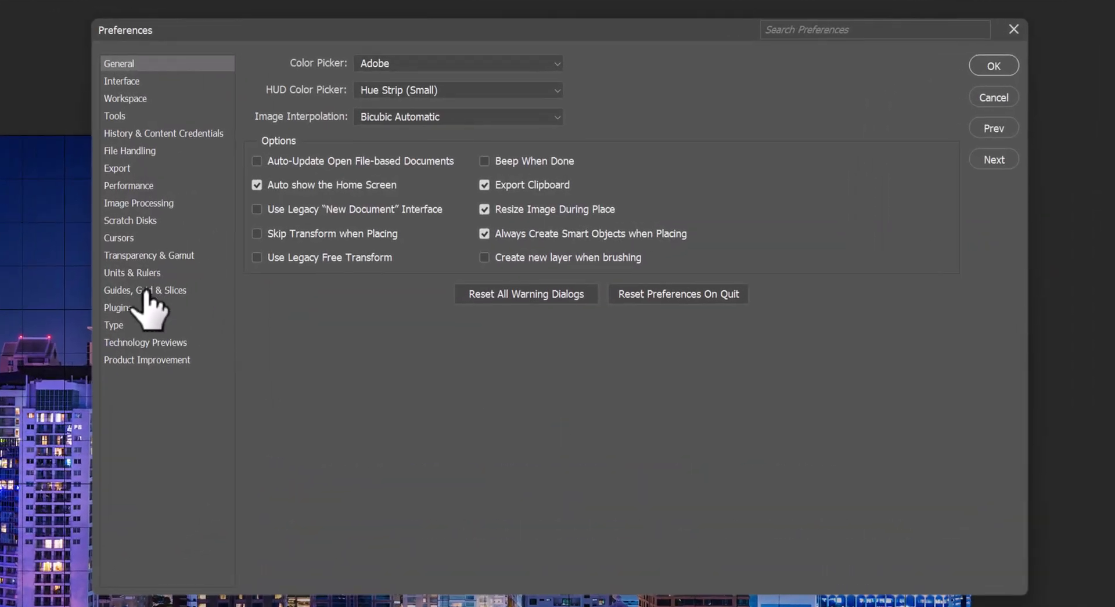
{"action": "left_click", "coordinate": [226, 270]}
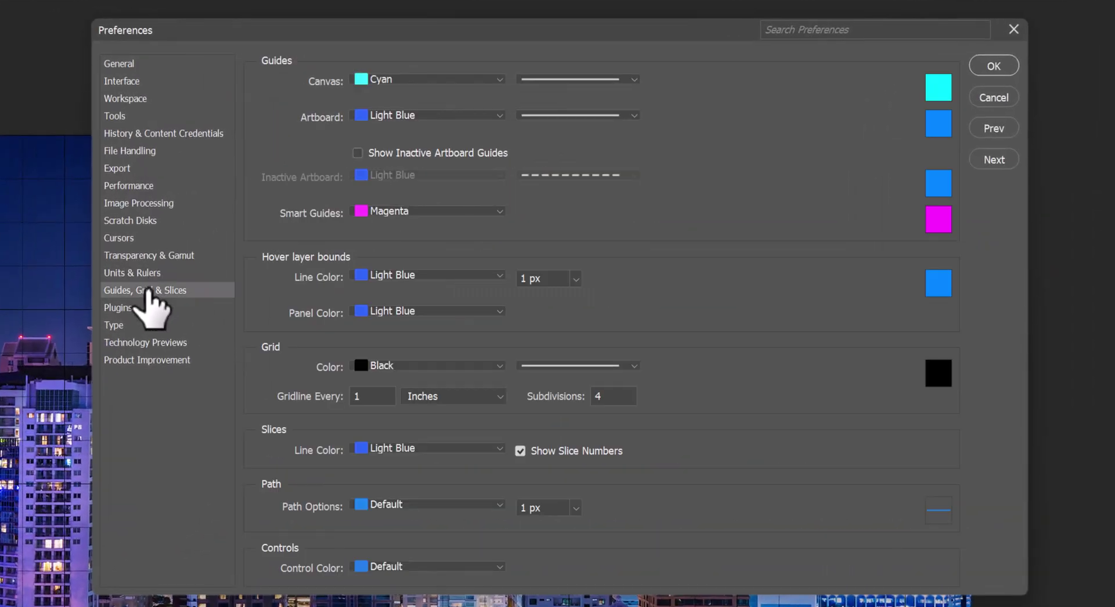
{"action": "left_click", "coordinate": [358, 370]}
{"action": "left_click", "coordinate": [375, 526]}
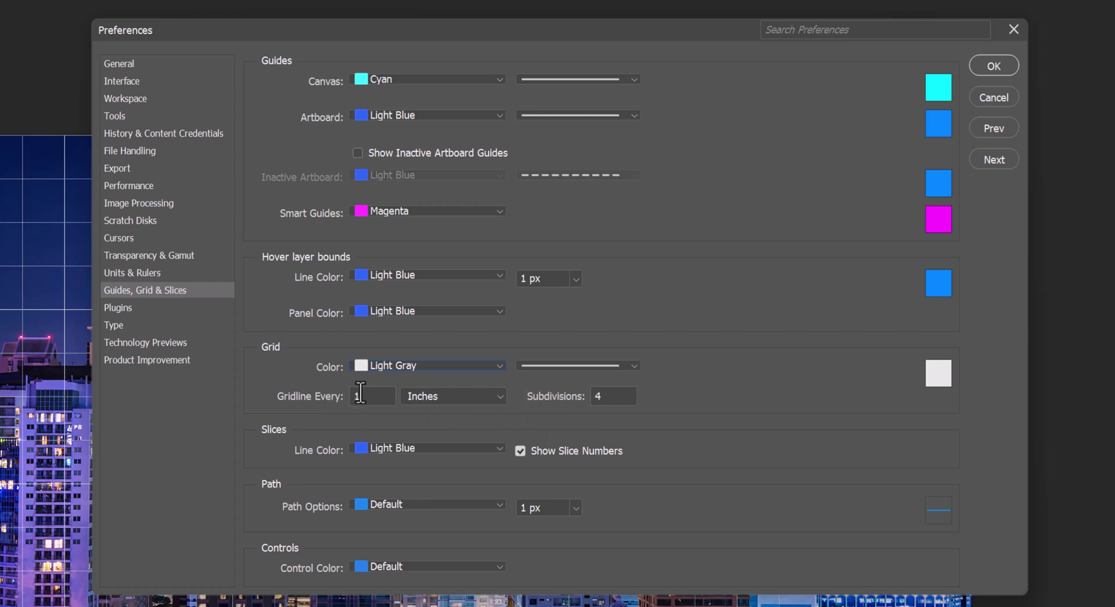
{"action": "left_click", "coordinate": [283, 406]}
{"action": "type", "text": ".25"}
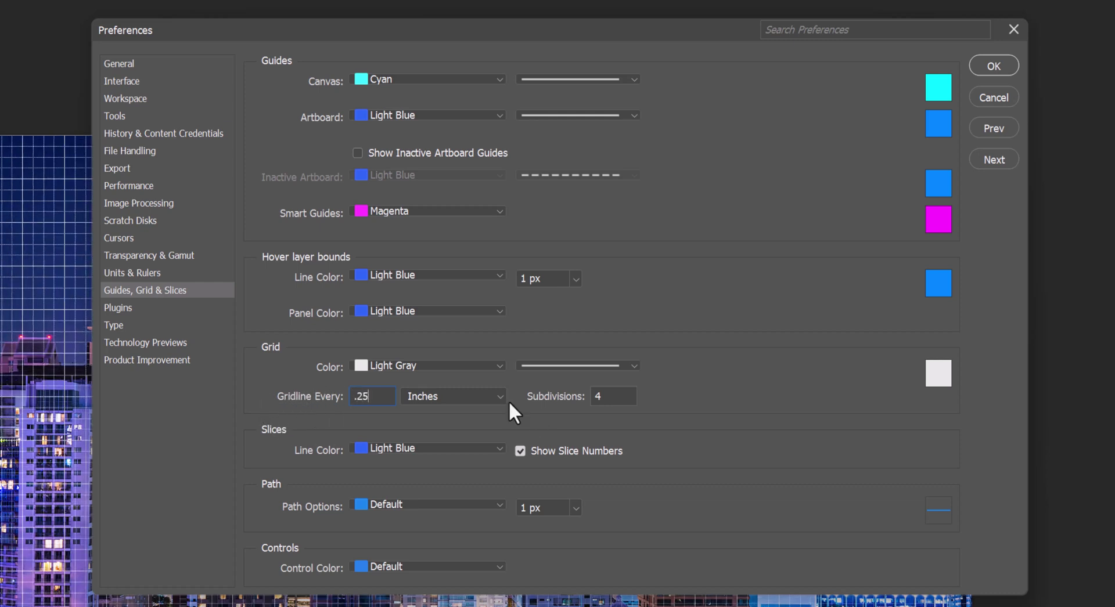
{"action": "left_click", "coordinate": [590, 397]}
Step: Set grid subdivisions to 1, then select the city photo layer
{"action": "type", "text": "1"}
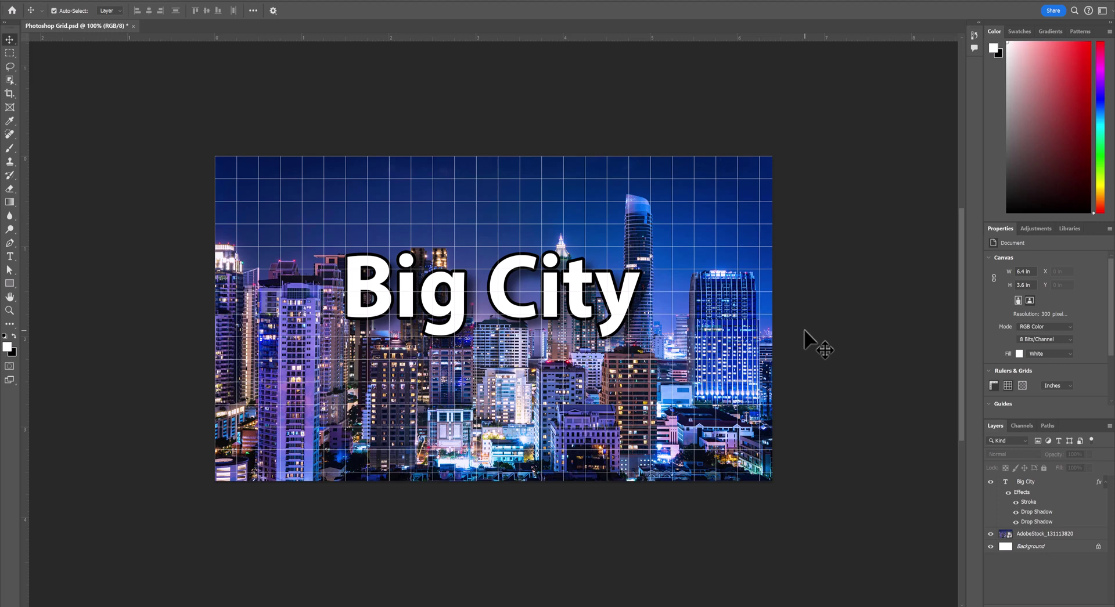
{"action": "left_click", "coordinate": [410, 200]}
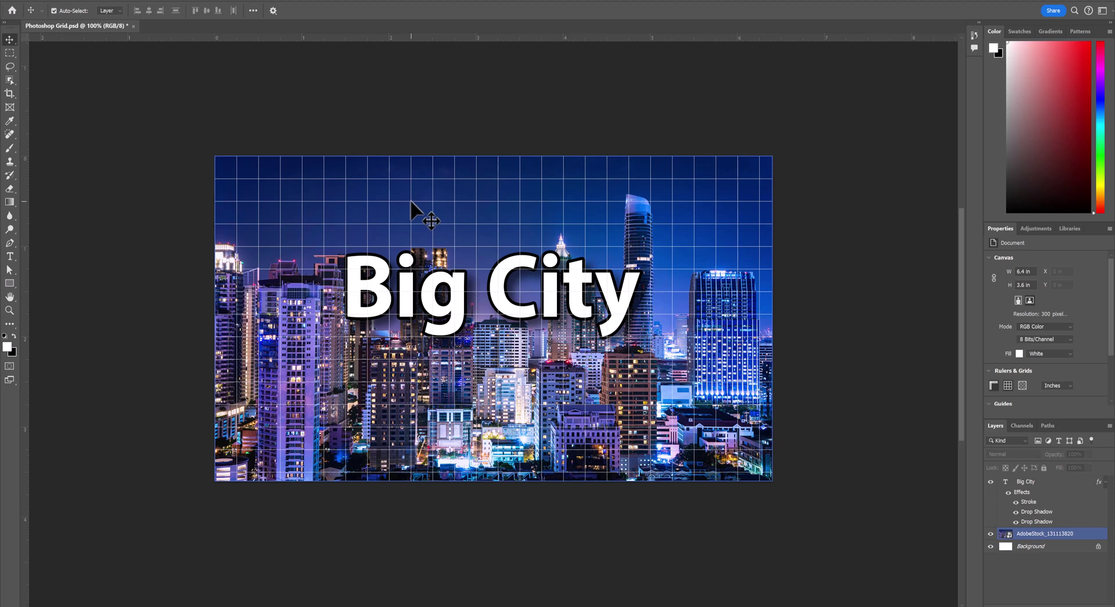
Step: Snip a rectangle from the canvas's top-left to bottom-right corner with Win+Shift+S
{"action": "key", "text": "alt+space"}
{"action": "type", "text": "s"}
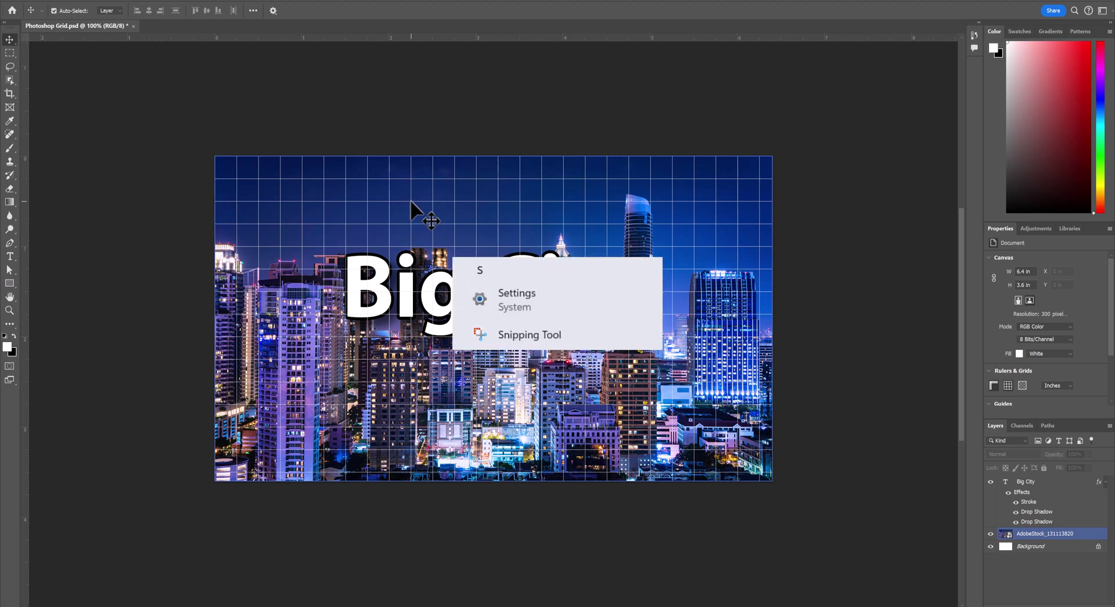
{"action": "key", "text": "Escape"}
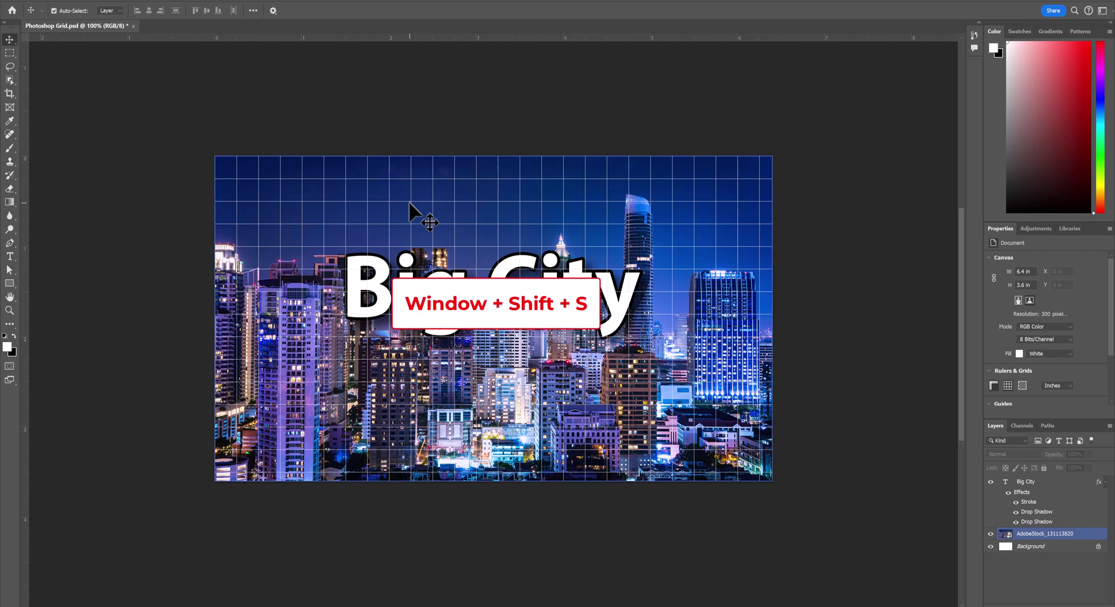
{"action": "key", "text": "super+shift+s"}
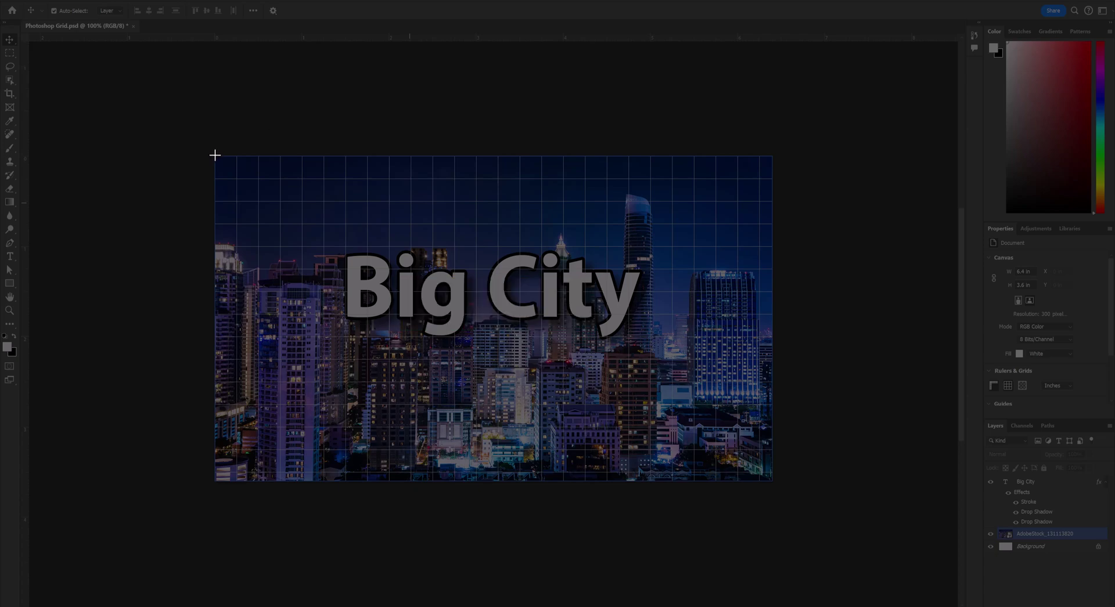
{"action": "left_click_drag", "start_coordinate": [216, 159], "coordinate": [771, 482]}
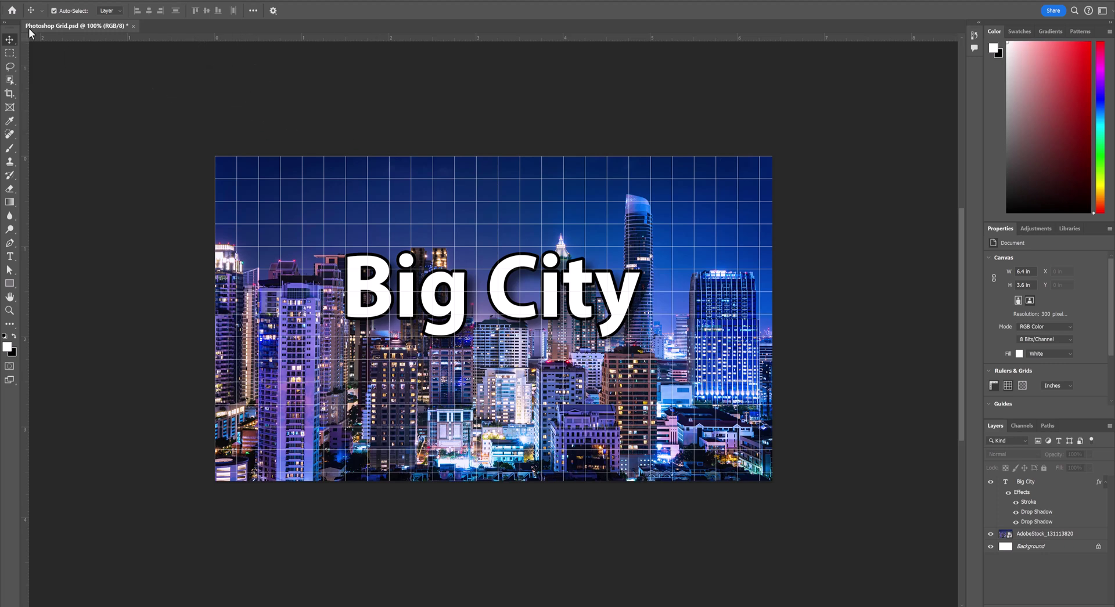
Step: Create a 1917 × 1084 px document from the Clipboard preset and hide its grid
{"action": "left_click", "coordinate": [29, 1]}
{"action": "left_click", "coordinate": [28, 7]}
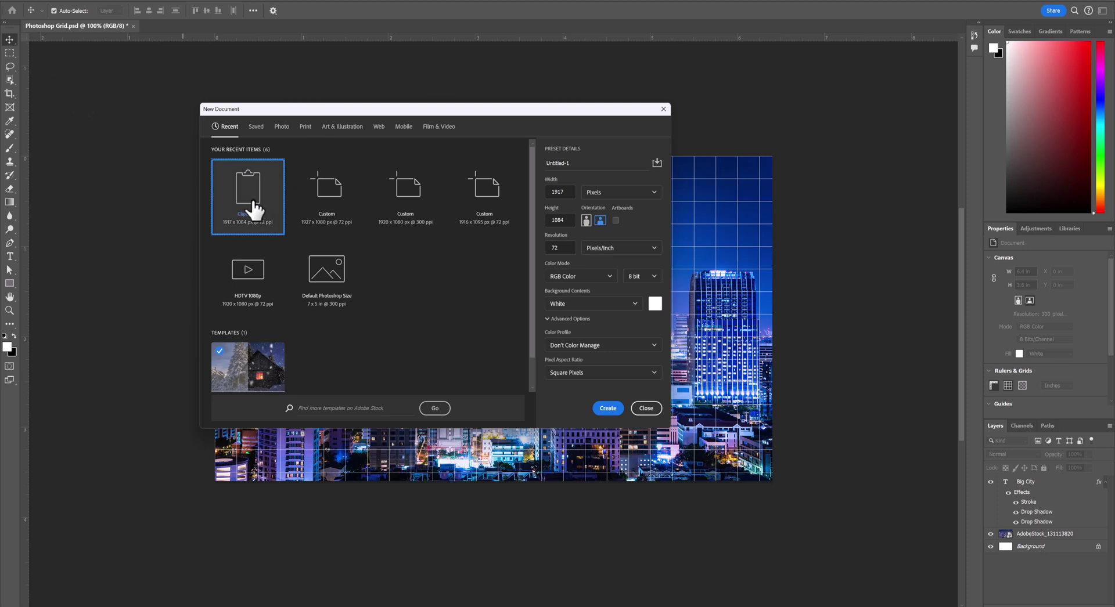
{"action": "left_click", "coordinate": [608, 409]}
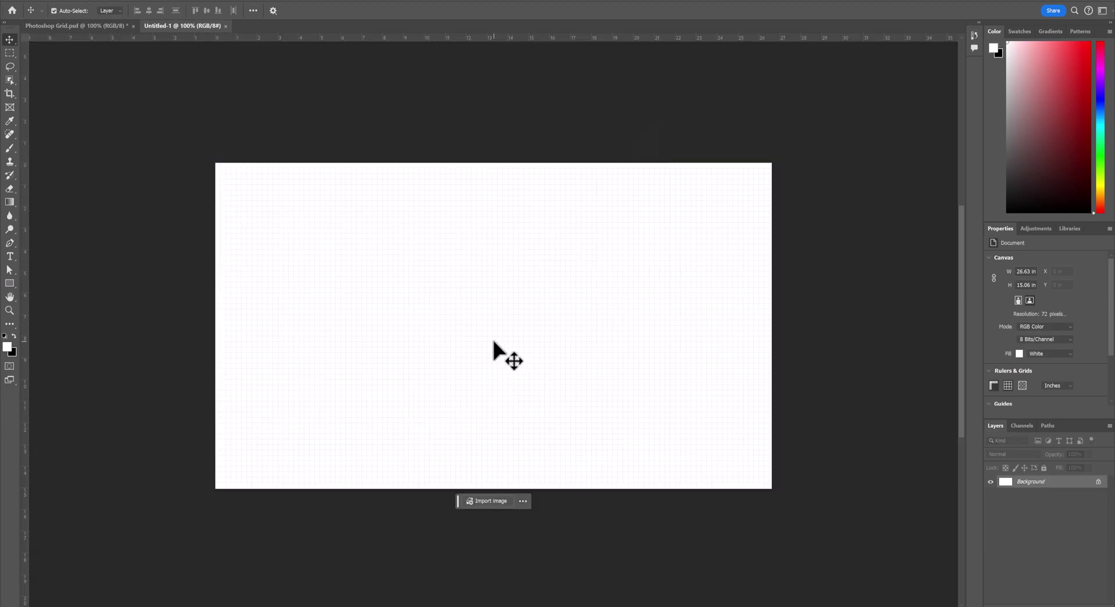
{"action": "key", "text": "ctrl"}
{"action": "key", "text": "ctrl"}
{"action": "key", "text": "ctrl+apostrophe"}
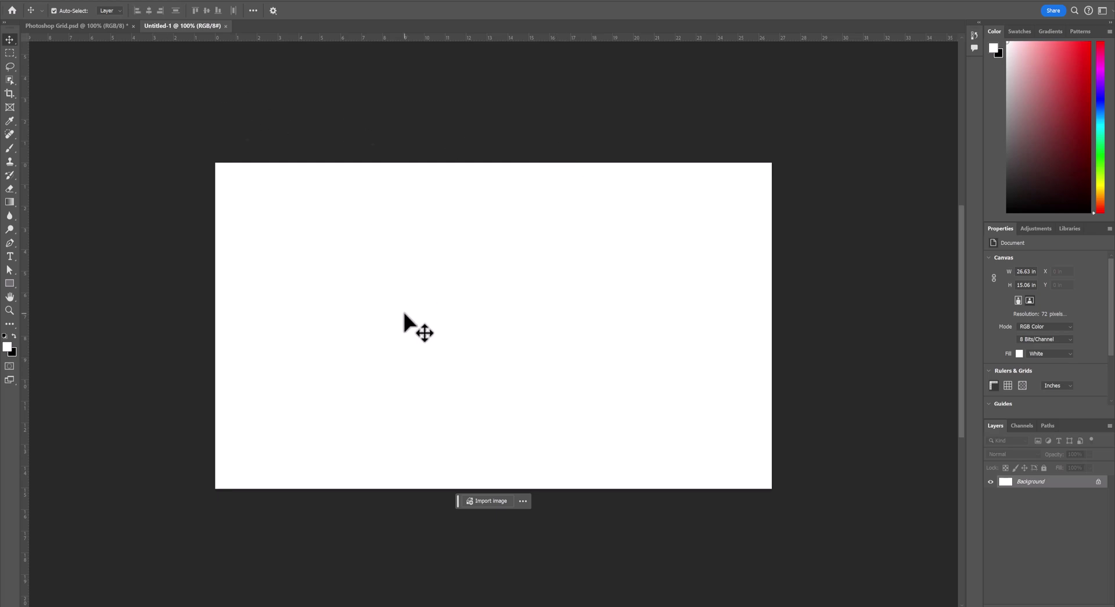
Step: Paste the Big City snip into Untitled-1 so it becomes Layer 1
{"action": "key", "text": "ctrl+v"}
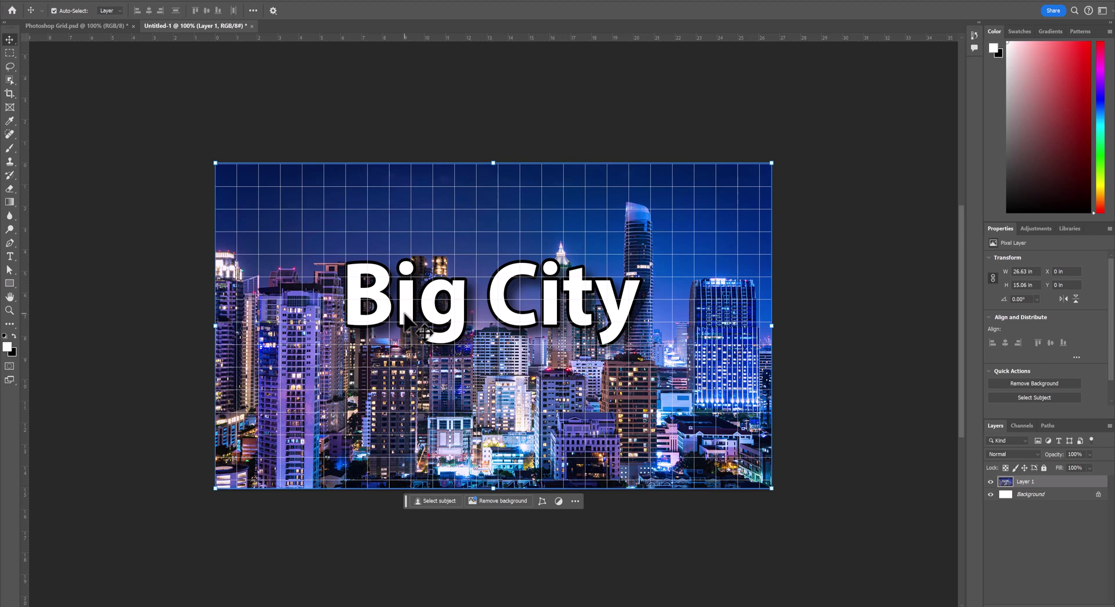
{"action": "scroll", "coordinate": [405, 315], "scroll_direction": "up", "scroll_amount": 1}
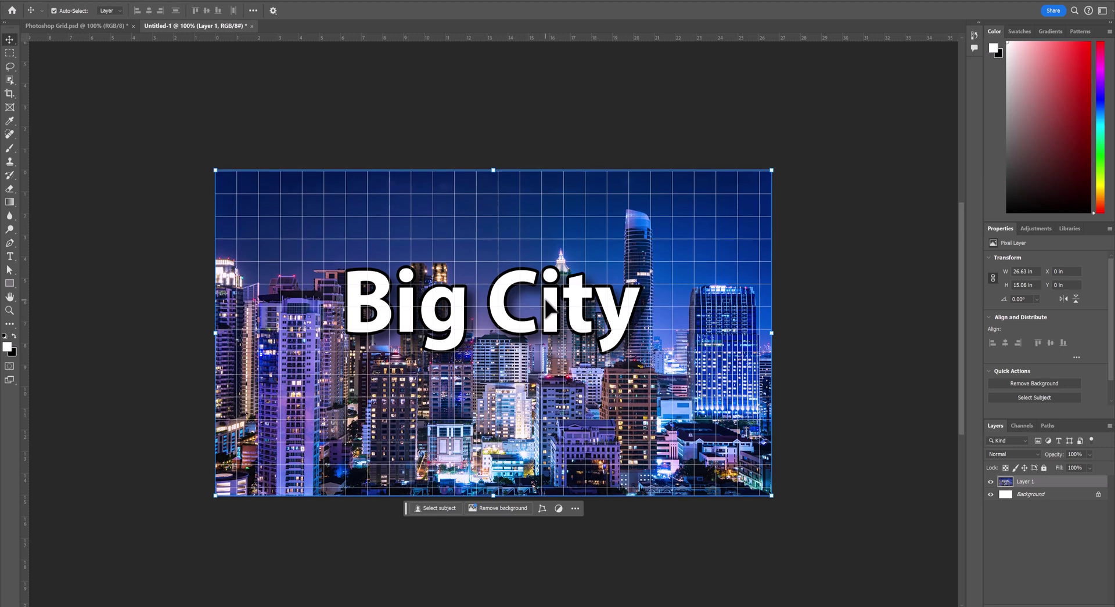
{"action": "left_click", "coordinate": [888, 380]}
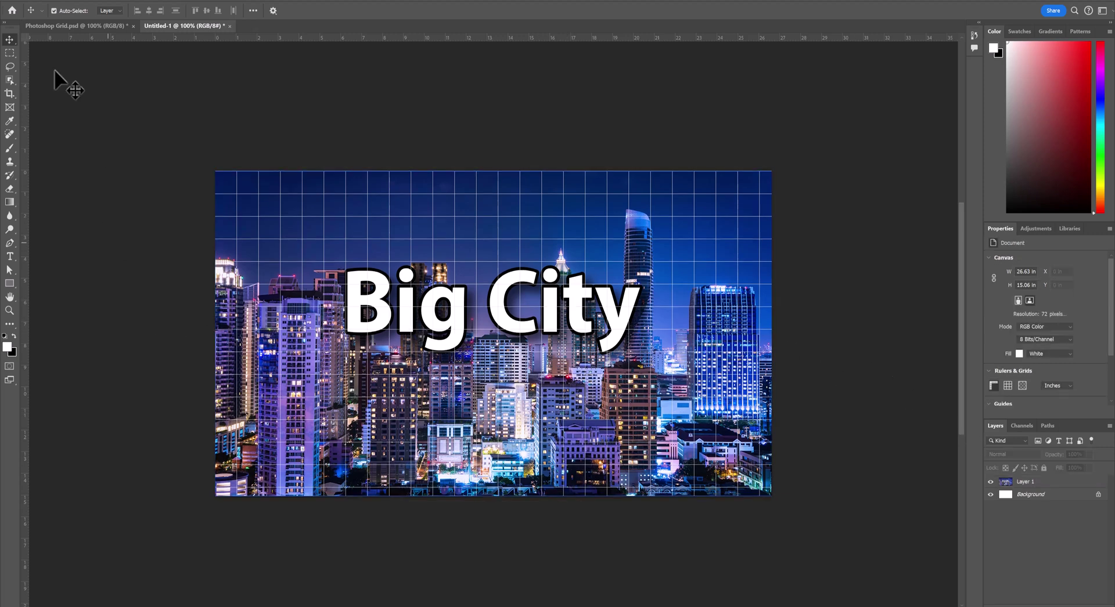
{"action": "left_click", "coordinate": [354, 218]}
{"action": "left_click", "coordinate": [852, 369]}
Step: Compare against Photoshop Grid.psd, then zoom the pasted Layer 1 to 200%
{"action": "left_click", "coordinate": [118, 23]}
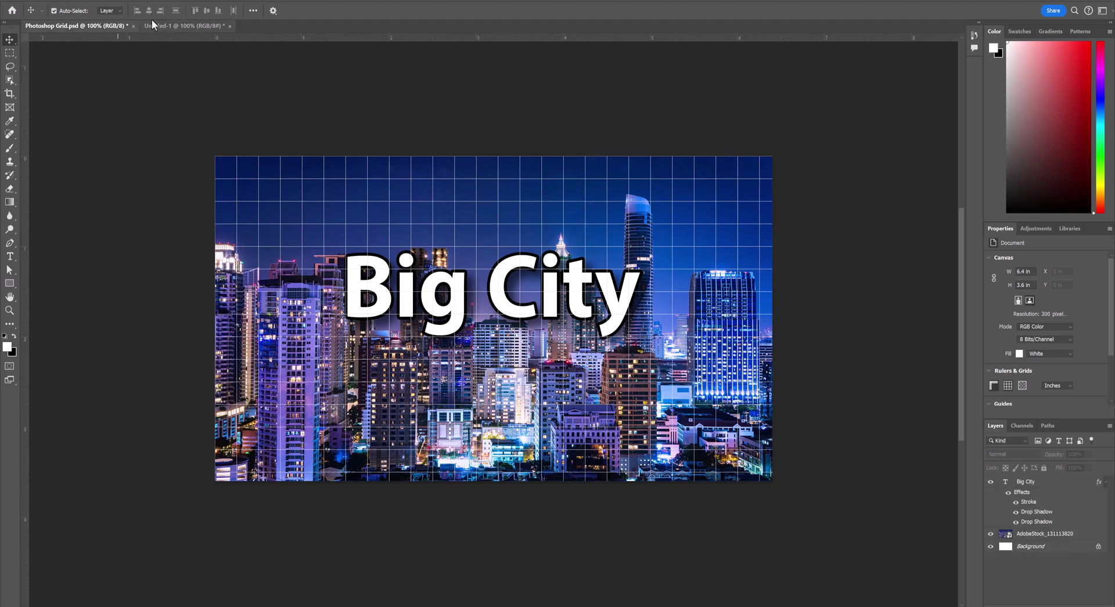
{"action": "left_click", "coordinate": [172, 24]}
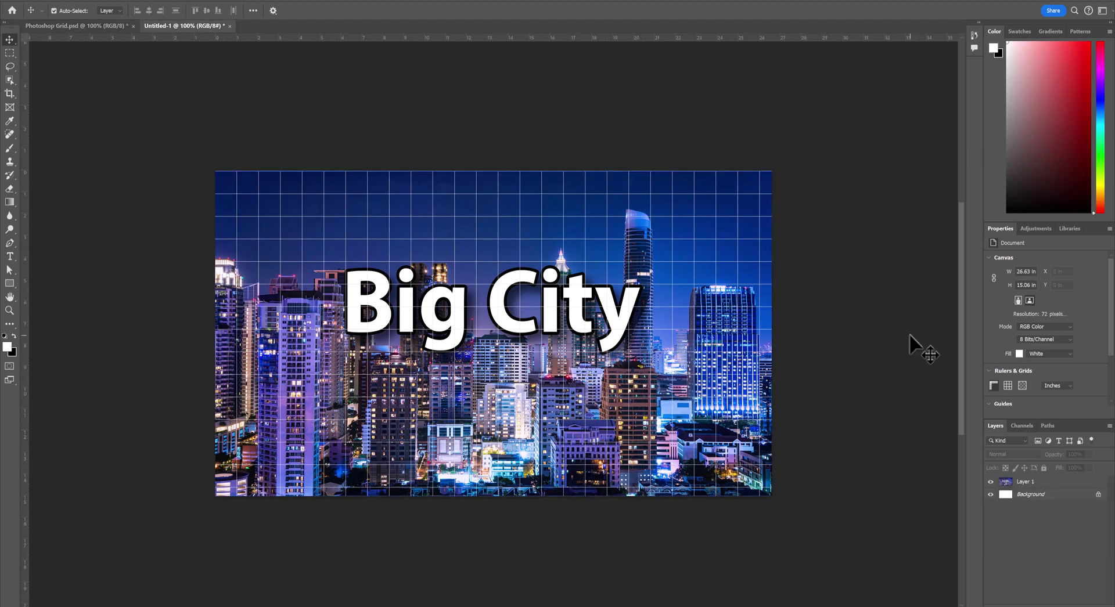
{"action": "left_click", "coordinate": [436, 289]}
{"action": "key", "text": "ctrl+plus"}
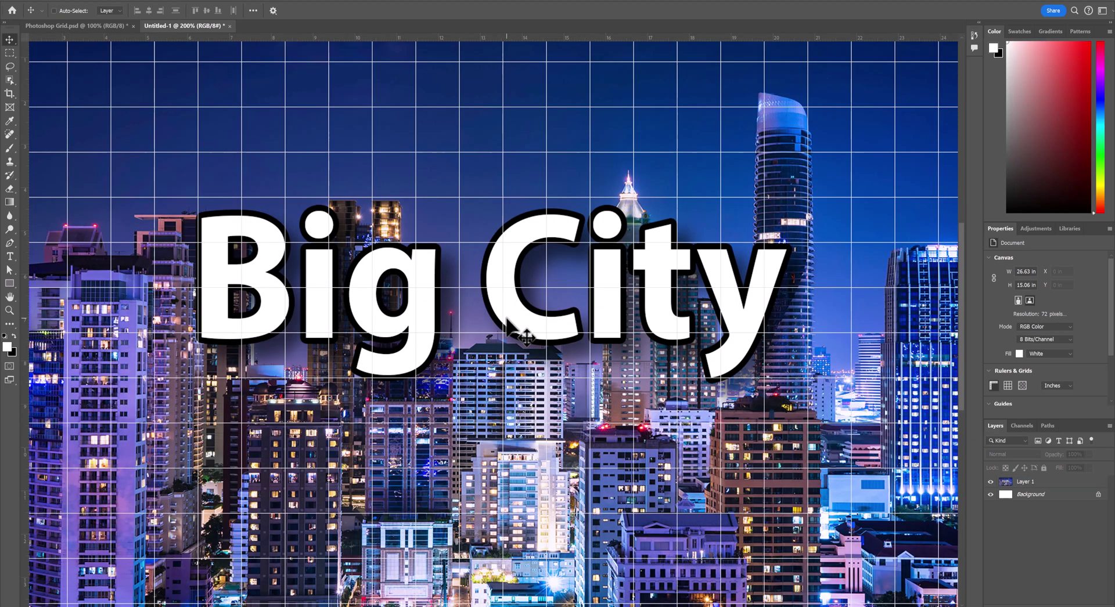